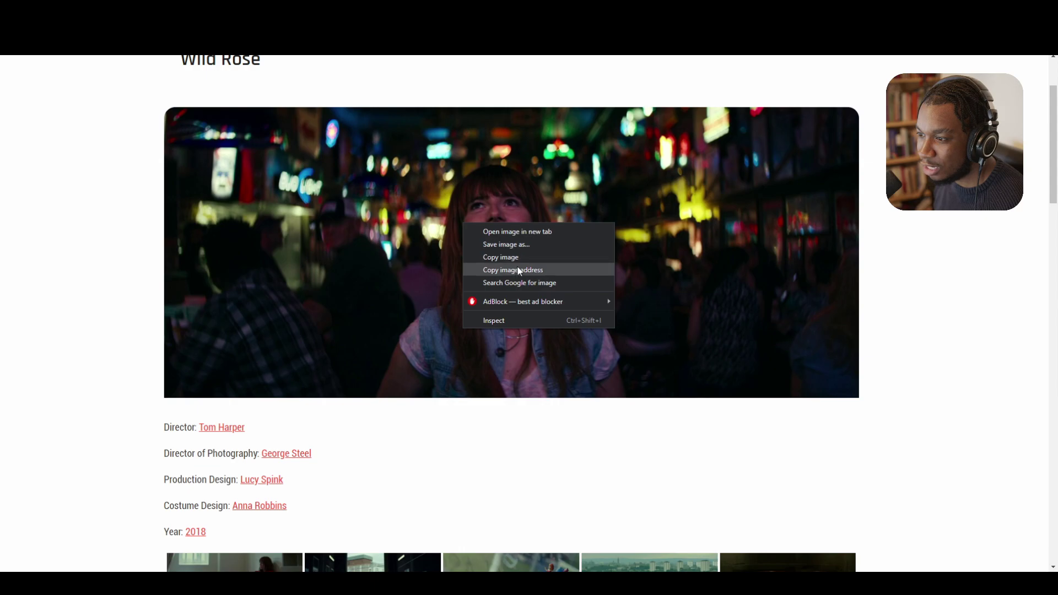
- Save the Wild Rose film still as Wild-Rose-050.jpg and drop it onto Video 1
{"action": "left_click", "coordinate": [524, 245]}
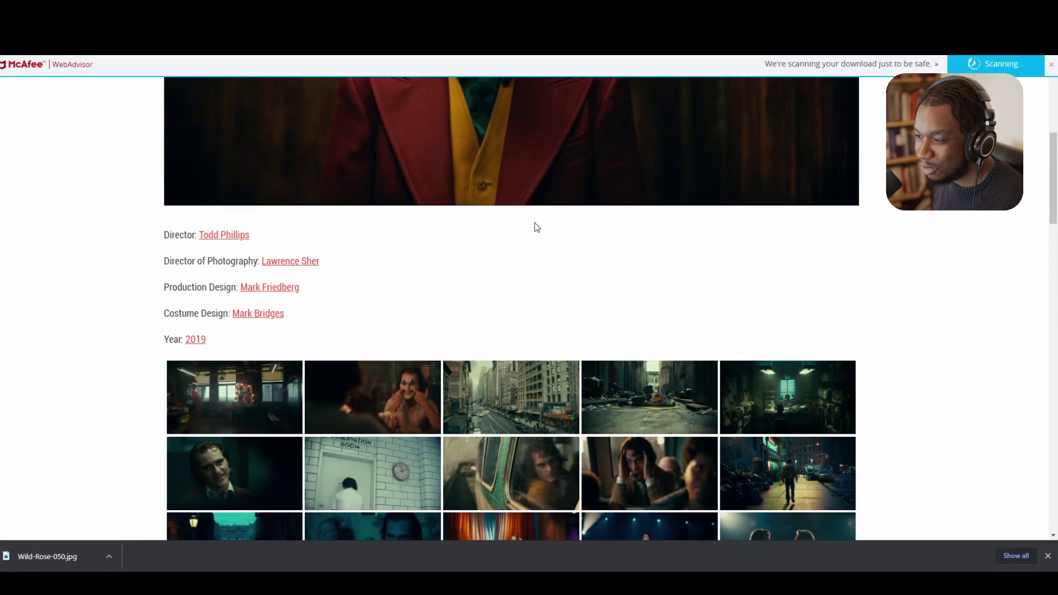
{"action": "scroll", "coordinate": [528, 226], "scroll_direction": "down", "scroll_amount": 10}
{"action": "scroll", "coordinate": [523, 227], "scroll_direction": "down", "scroll_amount": 1}
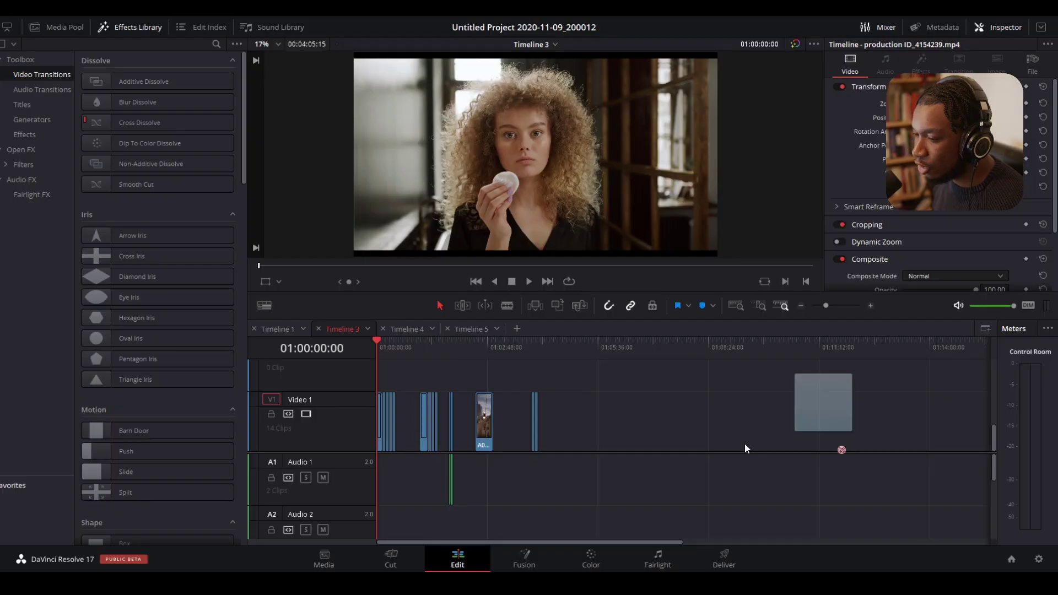
{"action": "left_click_drag", "start_coordinate": [744, 448], "coordinate": [402, 418]}
- Play and scrub through Timeline 3 to preview the film stills and stock clips
{"action": "left_click", "coordinate": [387, 346]}
{"action": "key", "text": "space"}
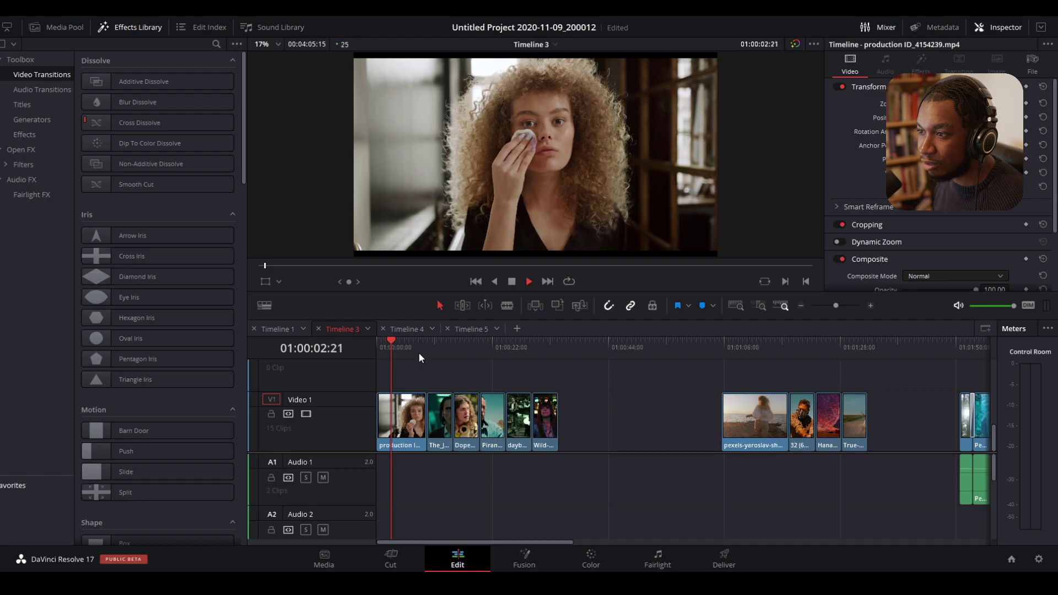
{"action": "left_click_drag", "start_coordinate": [434, 345], "coordinate": [374, 372]}
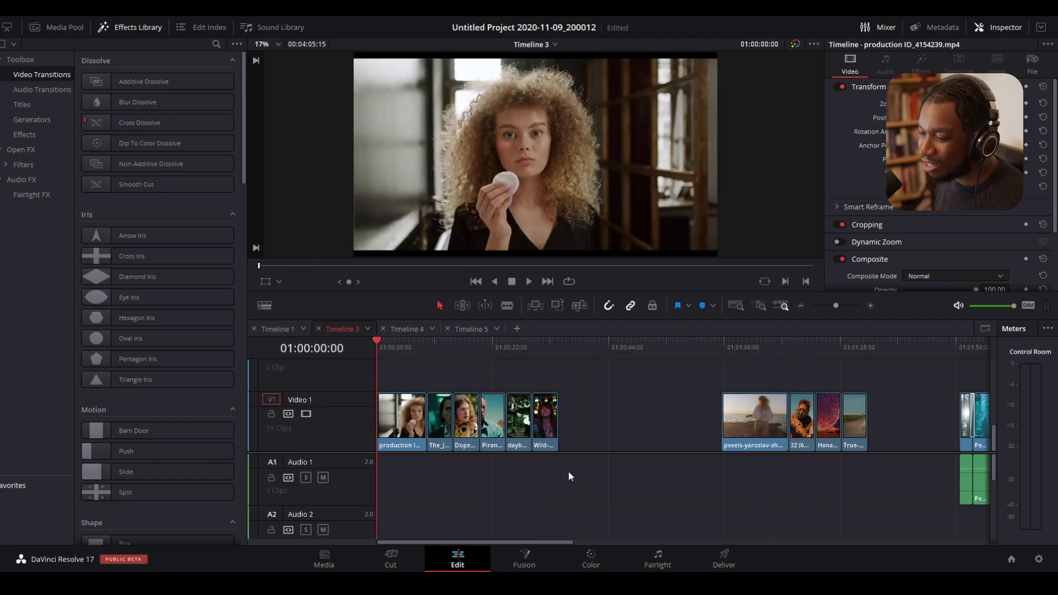
- On the Color page, preview the Joker still, then return to the curly-haired woman's clip 01
{"action": "left_click", "coordinate": [603, 555]}
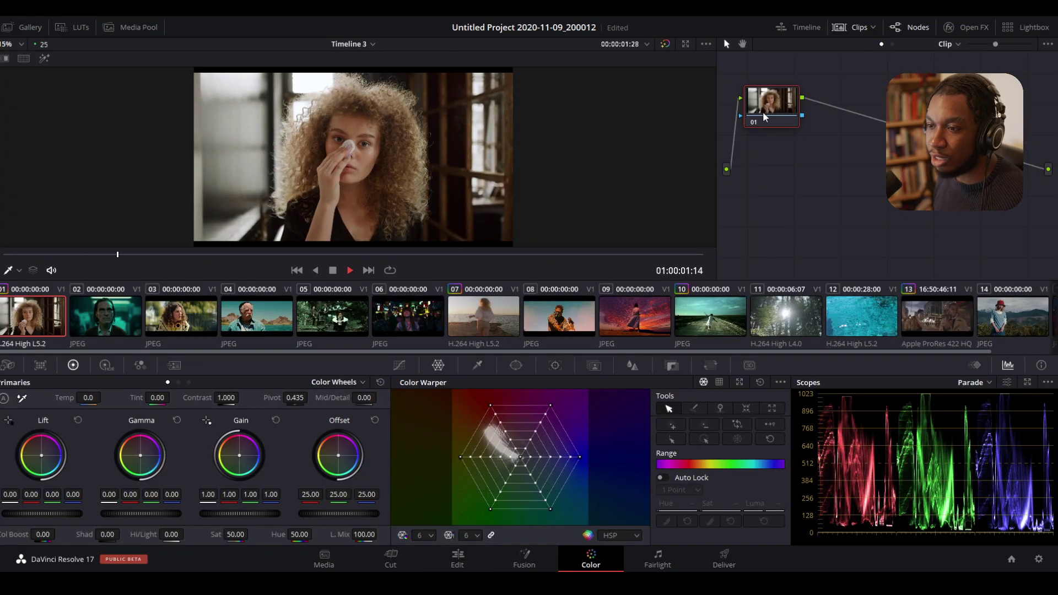
{"action": "key", "text": "space"}
{"action": "left_click", "coordinate": [106, 317]}
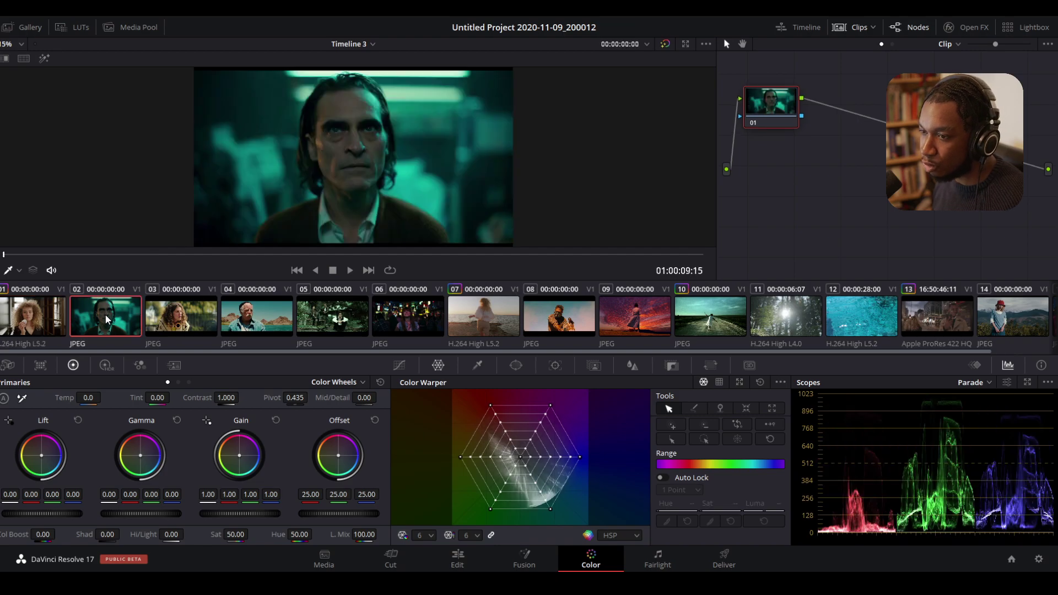
{"action": "left_click", "coordinate": [19, 325]}
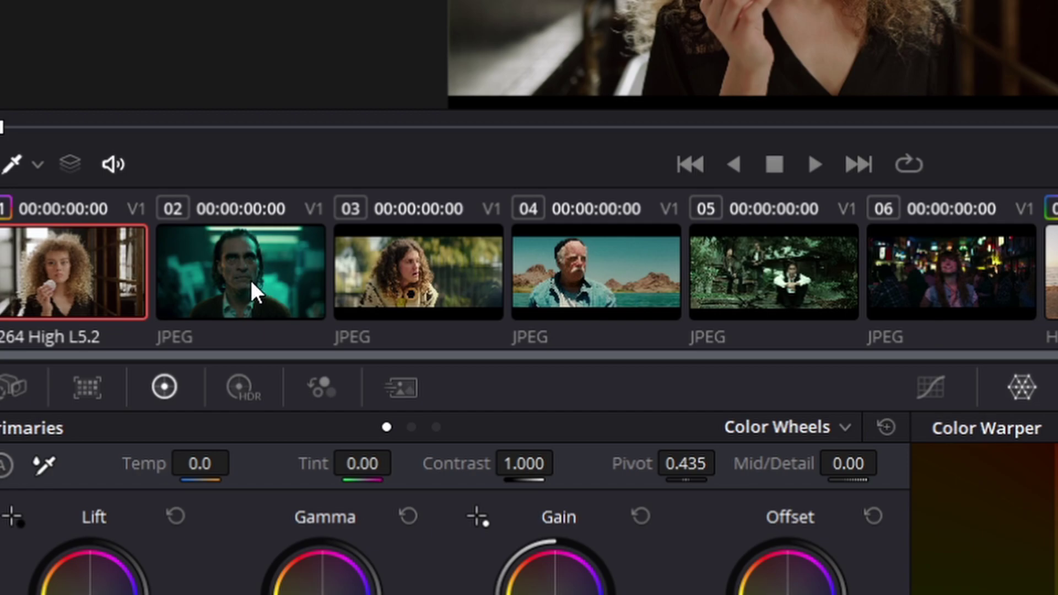
- Shot-match clip 01 to the Joker still in clip 02
{"action": "left_click", "coordinate": [250, 278], "text": "ctrl"}
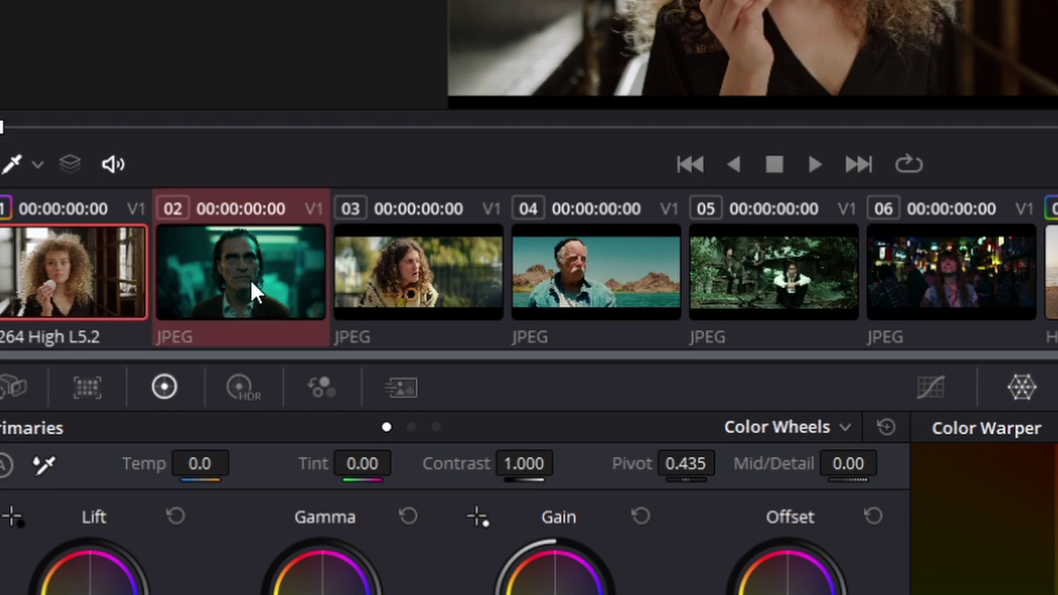
{"action": "right_click", "coordinate": [251, 282]}
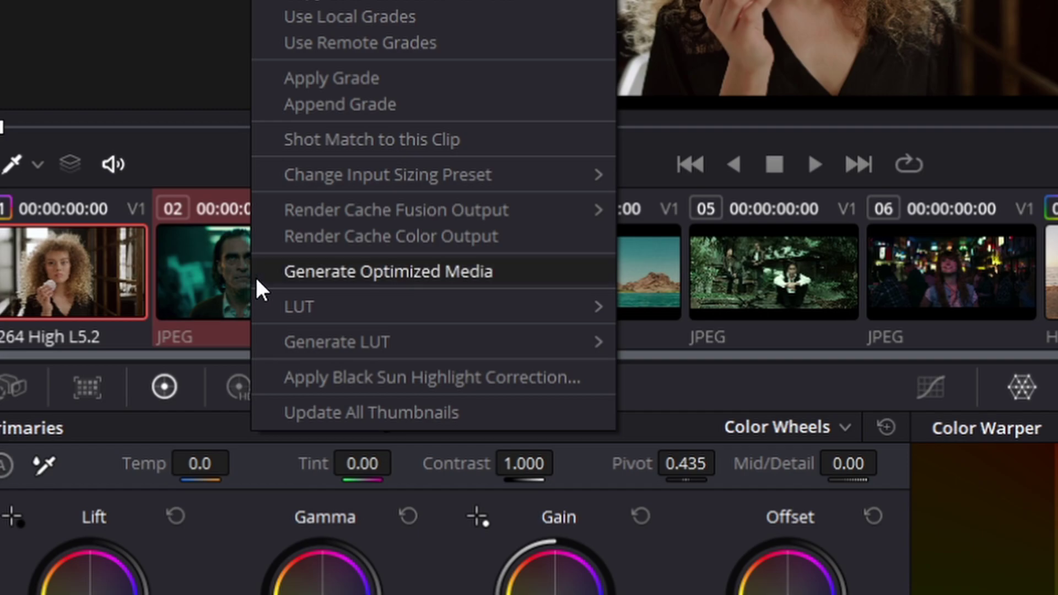
{"action": "left_click", "coordinate": [324, 148]}
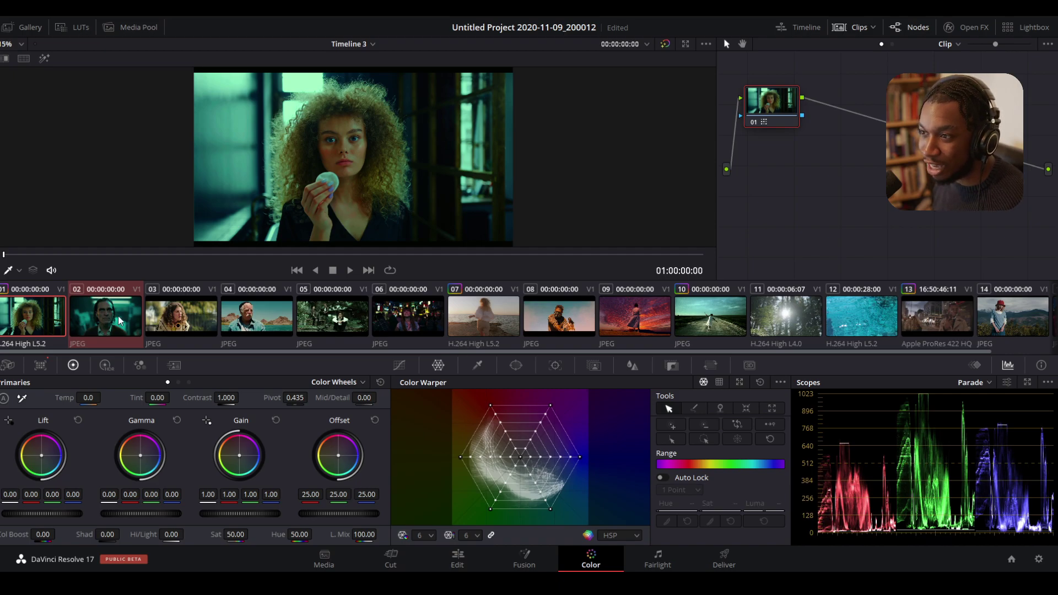
- Show the Joker still from the Gallery as a split wipe against clip 01
{"action": "left_click", "coordinate": [27, 29]}
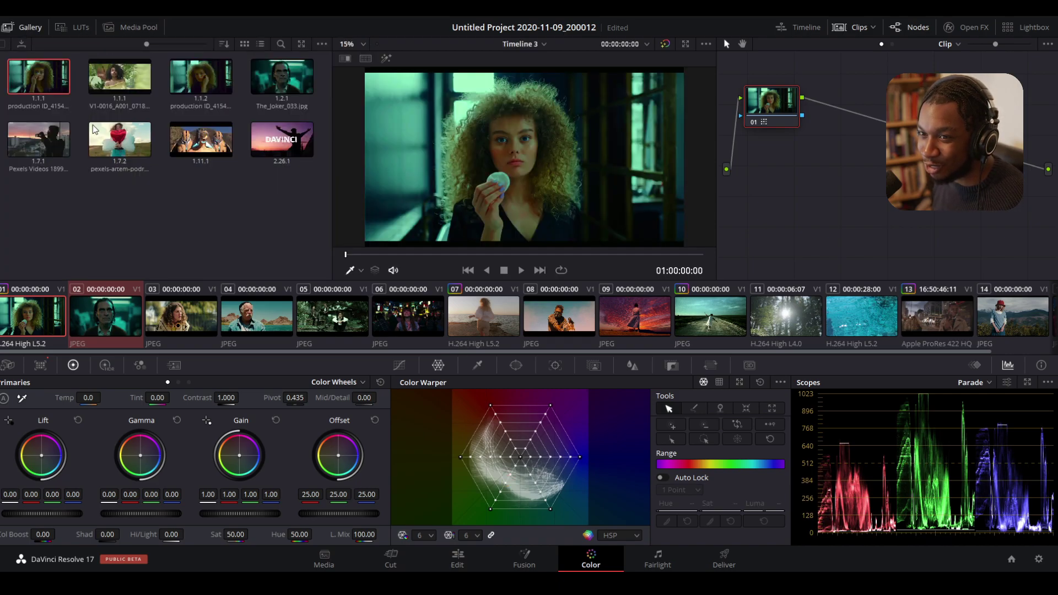
{"action": "double_click", "coordinate": [301, 77]}
{"action": "mouse_move", "coordinate": [331, 160]}
{"action": "left_mouse_down"}
{"action": "mouse_move", "coordinate": [375, 159]}
{"action": "mouse_move", "coordinate": [332, 166]}
{"action": "mouse_move", "coordinate": [356, 168]}
{"action": "mouse_move", "coordinate": [343, 170]}
{"action": "left_mouse_up"}
- Add serial node 02, open Curves, and select node 01 holding the match
{"action": "key", "text": "alt+s"}
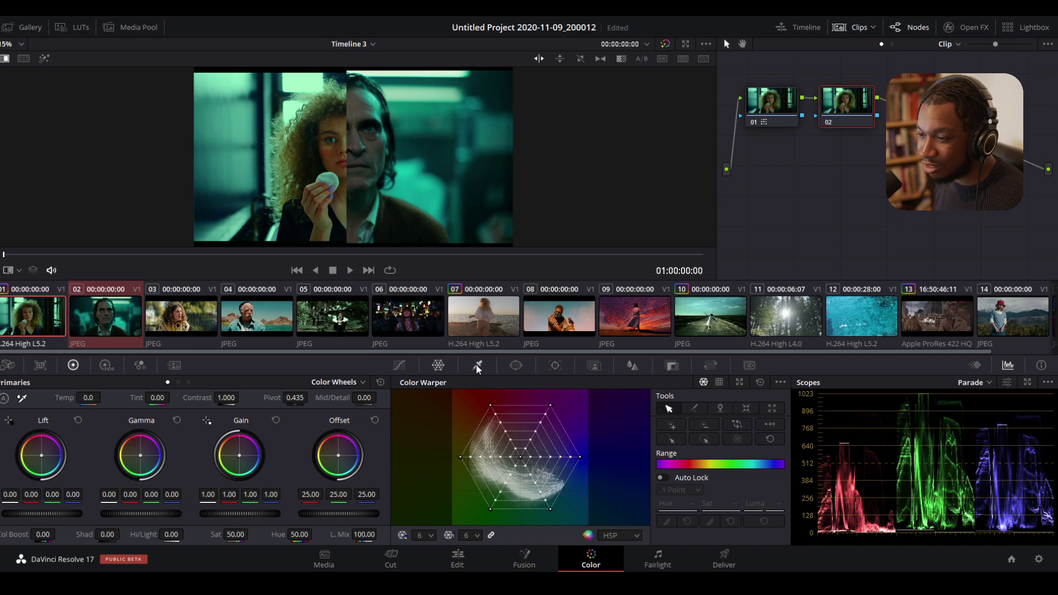
{"action": "left_click", "coordinate": [399, 365]}
{"action": "mouse_move", "coordinate": [346, 127]}
{"action": "left_mouse_down"}
{"action": "mouse_move", "coordinate": [374, 127]}
{"action": "mouse_move", "coordinate": [345, 128]}
{"action": "left_mouse_up"}
{"action": "scroll", "coordinate": [462, 166], "scroll_direction": "up", "scroll_amount": 1}
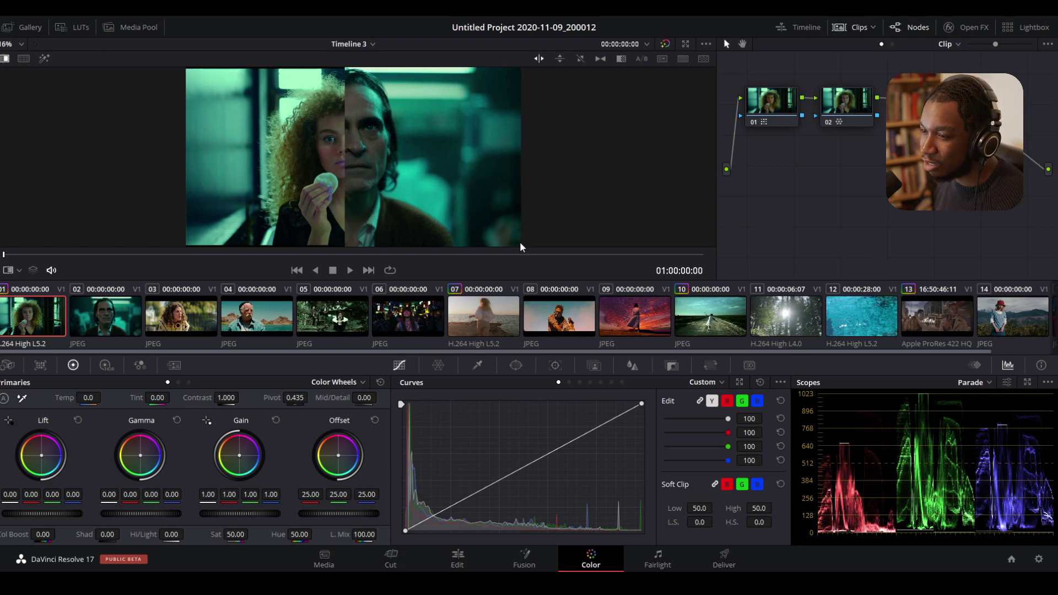
{"action": "scroll", "coordinate": [380, 181], "scroll_direction": "down", "scroll_amount": 1}
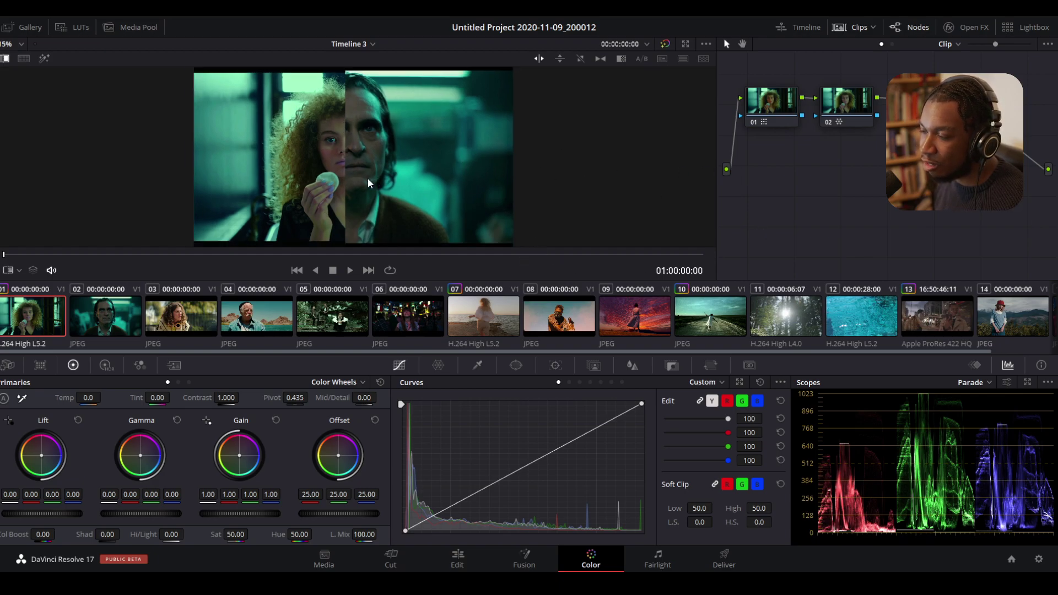
{"action": "left_click", "coordinate": [764, 116]}
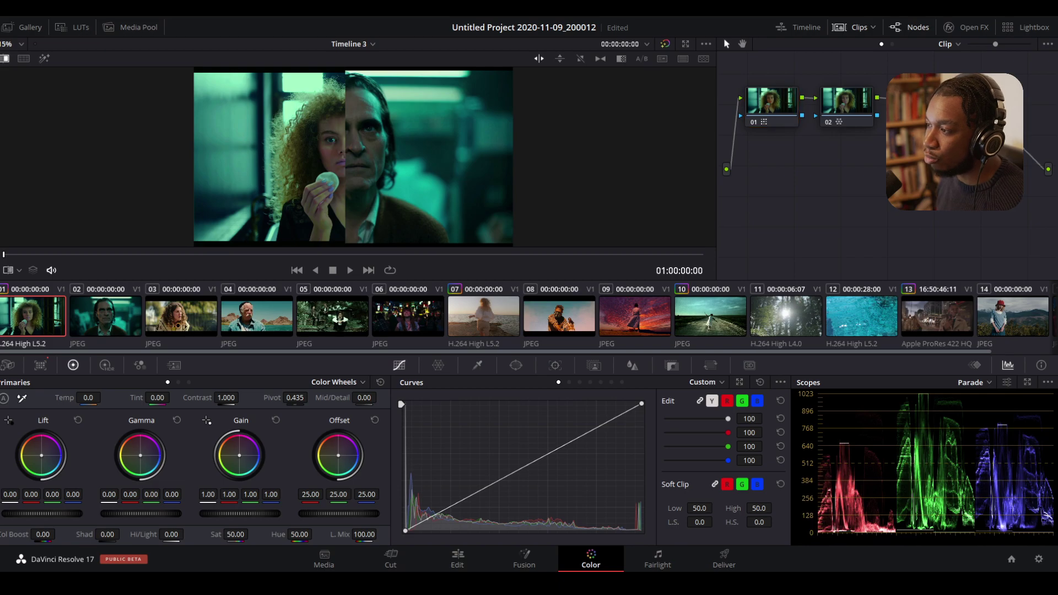
- Move node 02 aside and test lowering node 01's Key Output Gain in the Key palette
{"action": "left_click_drag", "start_coordinate": [861, 117], "coordinate": [894, 116]}
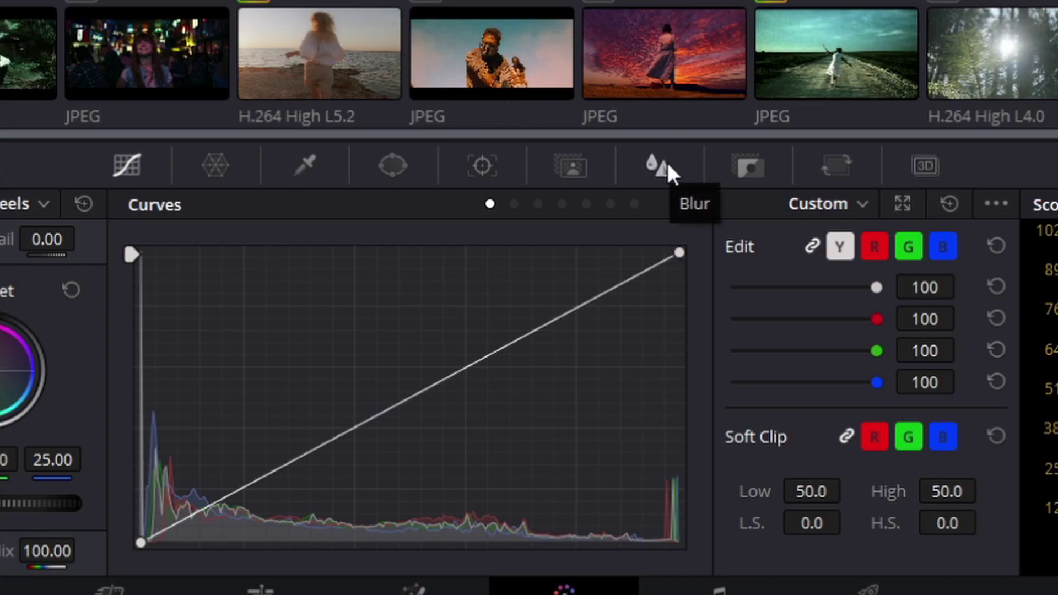
{"action": "left_click", "coordinate": [753, 170]}
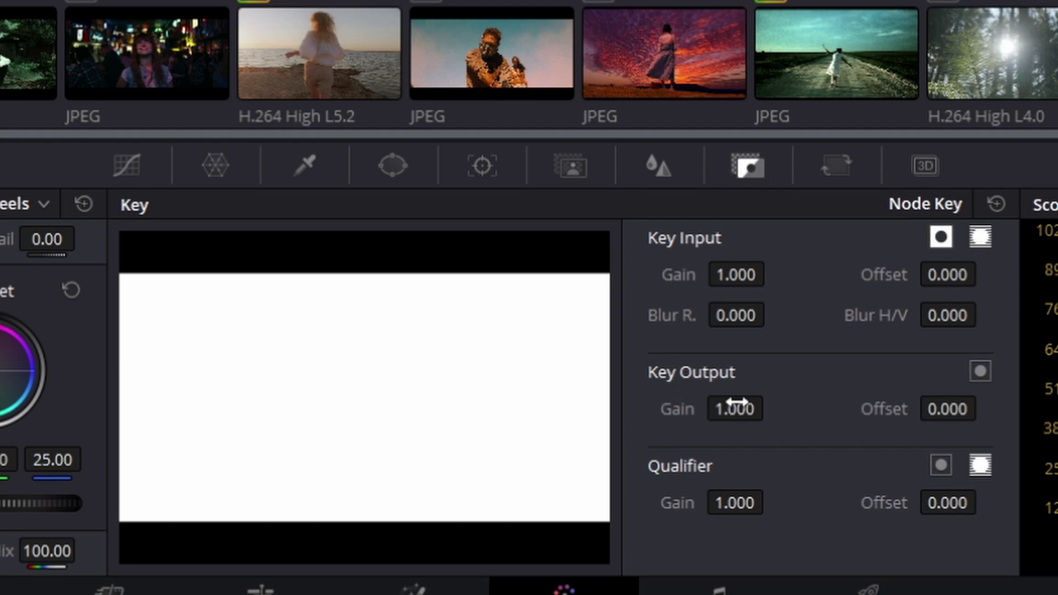
{"action": "left_click_drag", "start_coordinate": [741, 408], "coordinate": [633, 432]}
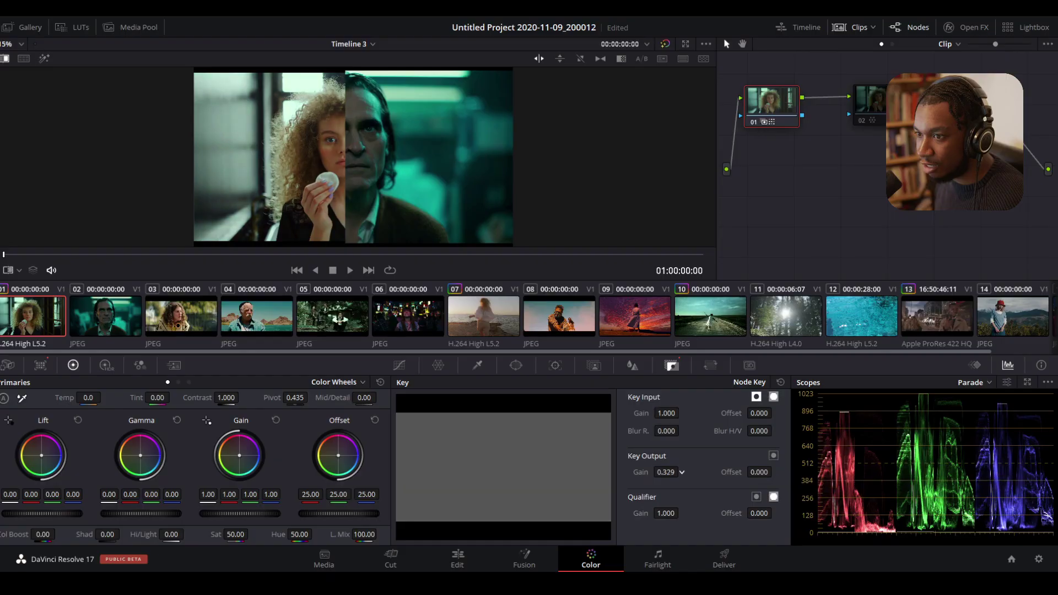
{"action": "left_click_drag", "start_coordinate": [681, 472], "coordinate": [681, 471]}
- Set Key Output Gain to 1.000 and add another node after node 02
{"action": "type", "text": "1"}
{"action": "key", "text": "Return"}
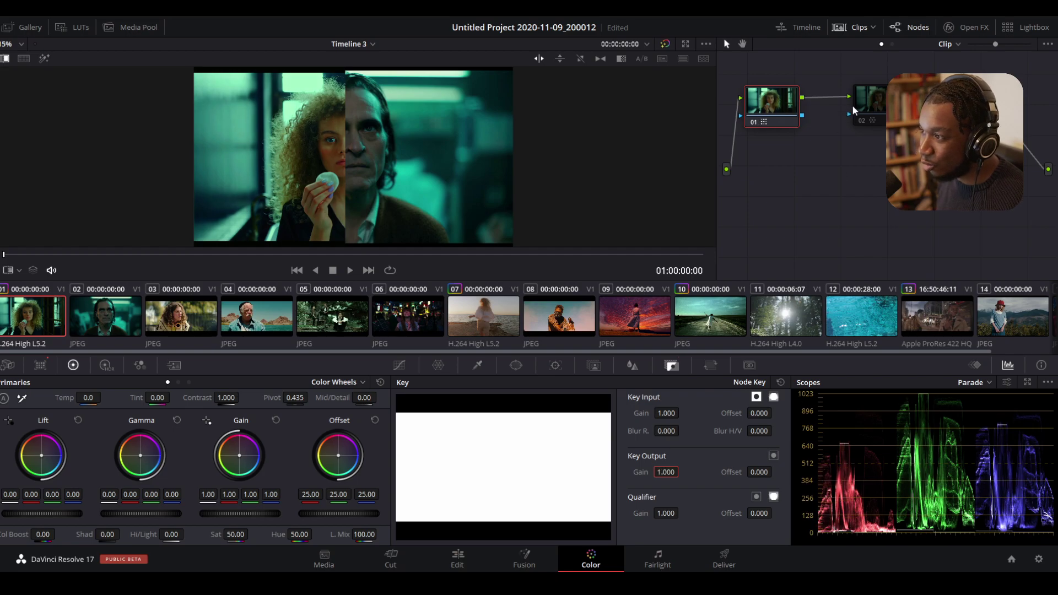
{"action": "left_click", "coordinate": [863, 105]}
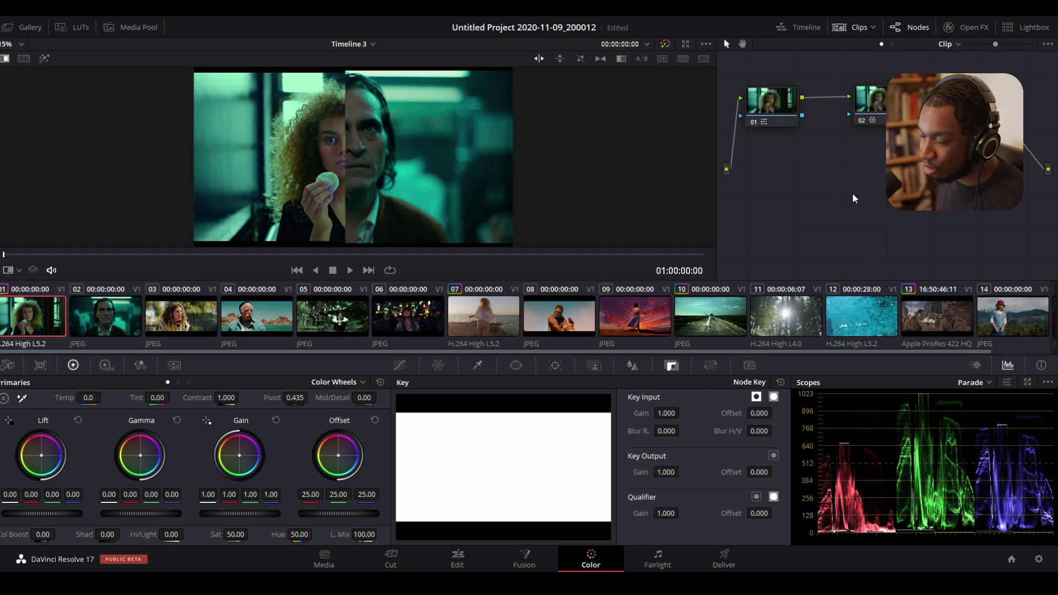
{"action": "key", "text": "alt+p"}
- Load the red-bus street clip 13 with the still wipe turned off and scrub through it
{"action": "mouse_move", "coordinate": [347, 170]}
{"action": "left_mouse_down"}
{"action": "mouse_move", "coordinate": [457, 166]}
{"action": "mouse_move", "coordinate": [336, 168]}
{"action": "mouse_move", "coordinate": [349, 168]}
{"action": "left_mouse_up"}
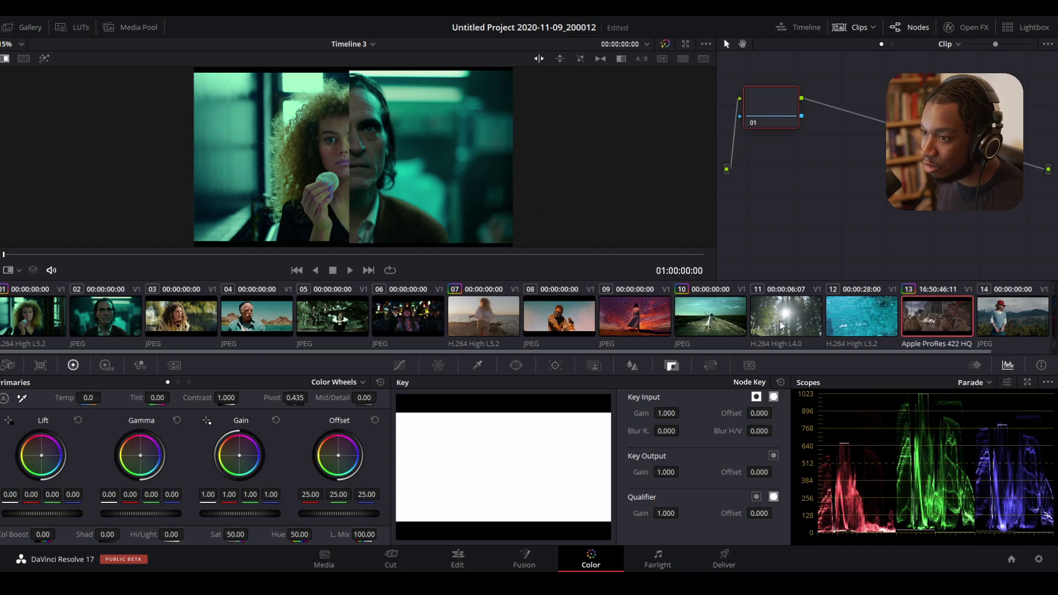
{"action": "left_click", "coordinate": [942, 329]}
{"action": "left_click", "coordinate": [8, 59]}
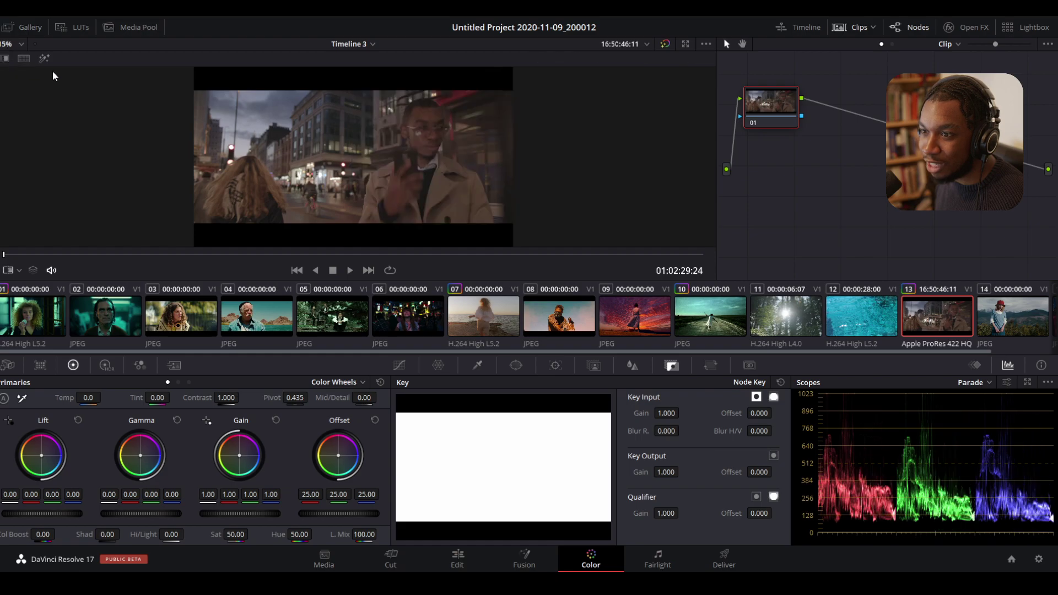
{"action": "left_click_drag", "start_coordinate": [41, 255], "coordinate": [50, 257]}
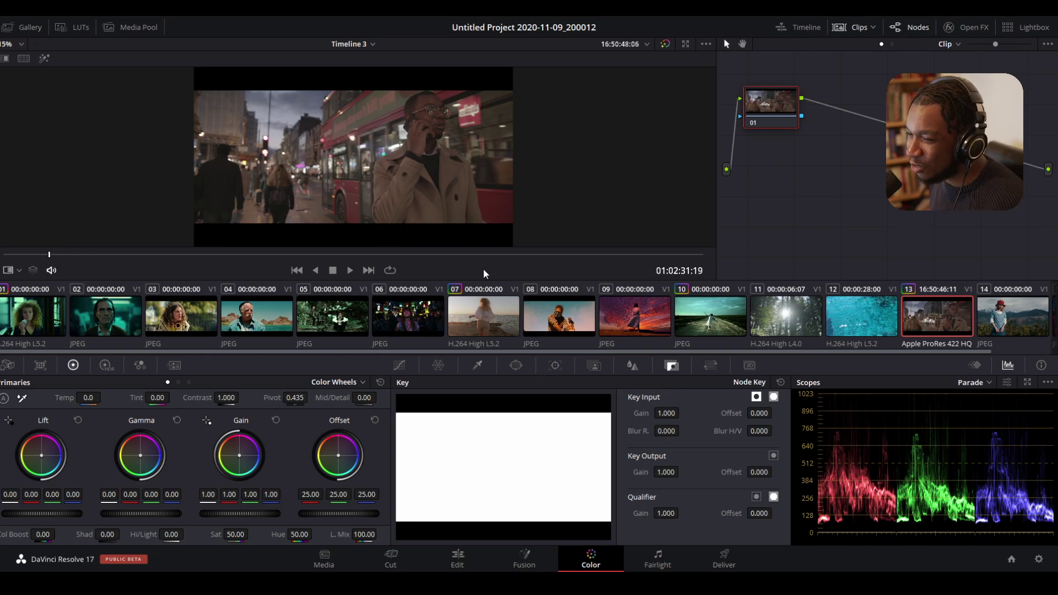
- Shot-match street clip 13 to the Wild Rose still and scrub through the result
{"action": "right_click", "coordinate": [416, 333]}
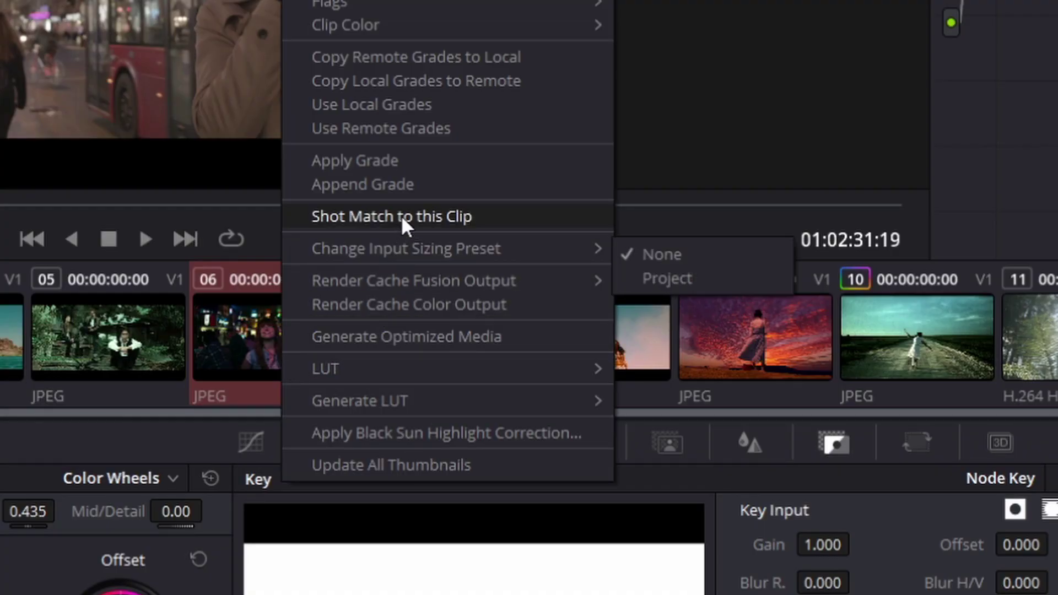
{"action": "left_click", "coordinate": [401, 216]}
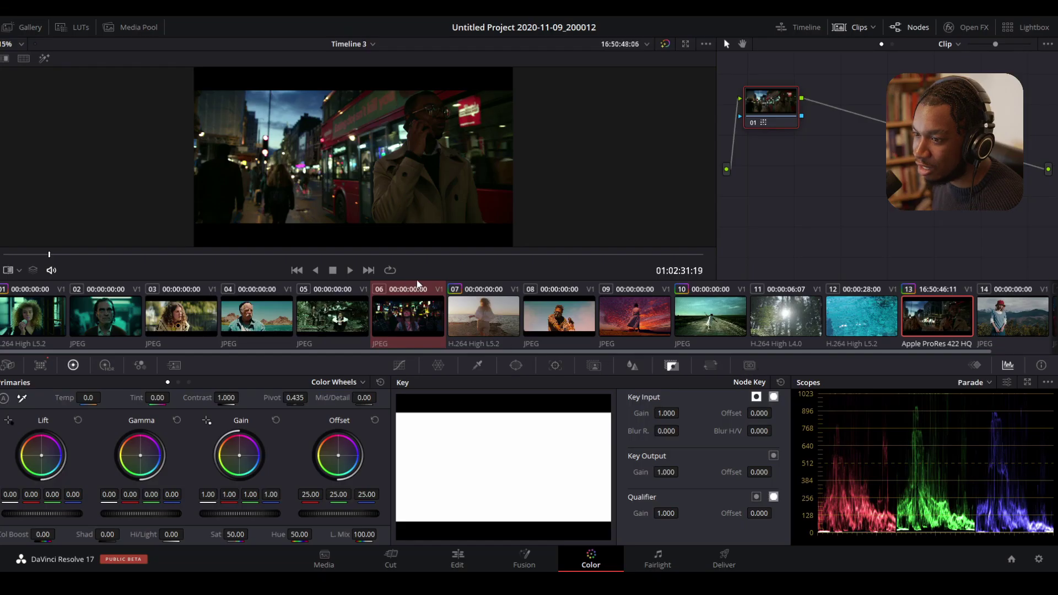
{"action": "left_click", "coordinate": [423, 322]}
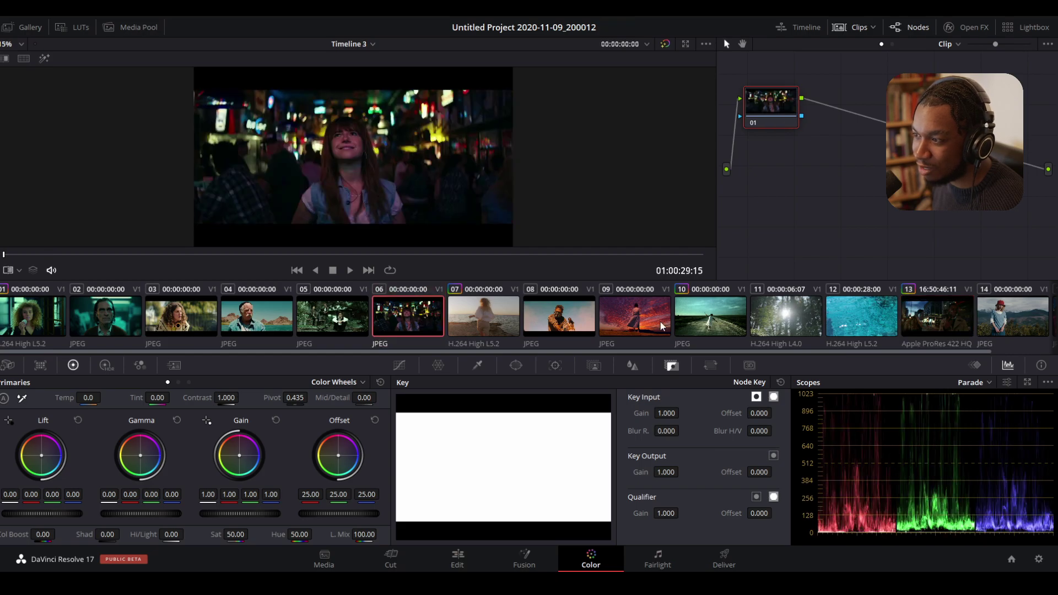
{"action": "left_click", "coordinate": [930, 325]}
{"action": "mouse_move", "coordinate": [323, 254]}
{"action": "left_mouse_down"}
{"action": "mouse_move", "coordinate": [314, 255]}
{"action": "mouse_move", "coordinate": [356, 255]}
{"action": "mouse_move", "coordinate": [331, 258]}
{"action": "left_mouse_up"}
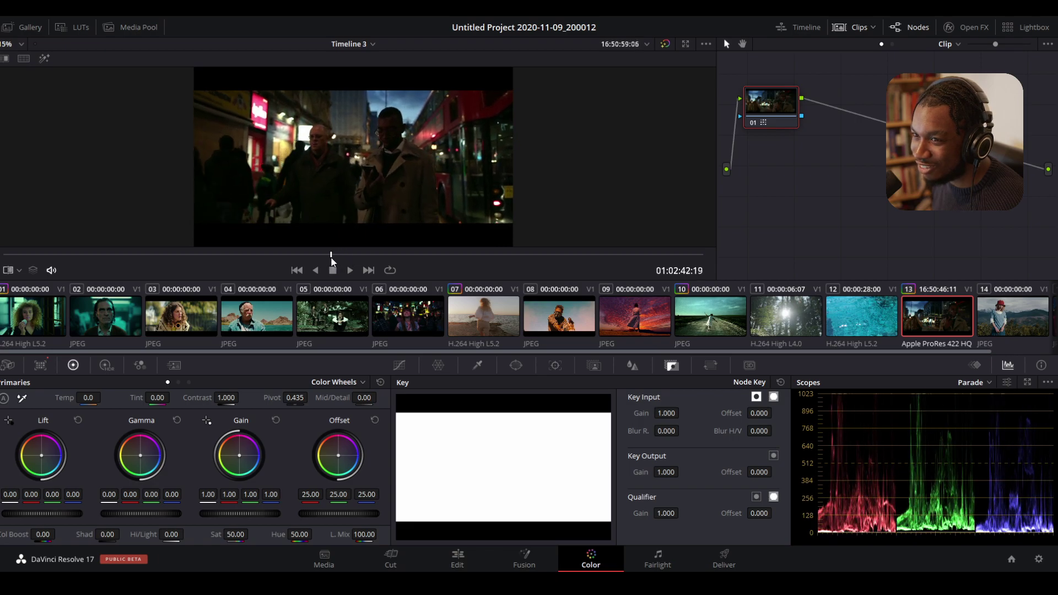
- Compare clip 13 with the stills, then shot-match it to the night-street clip 15
{"action": "left_click", "coordinate": [393, 325]}
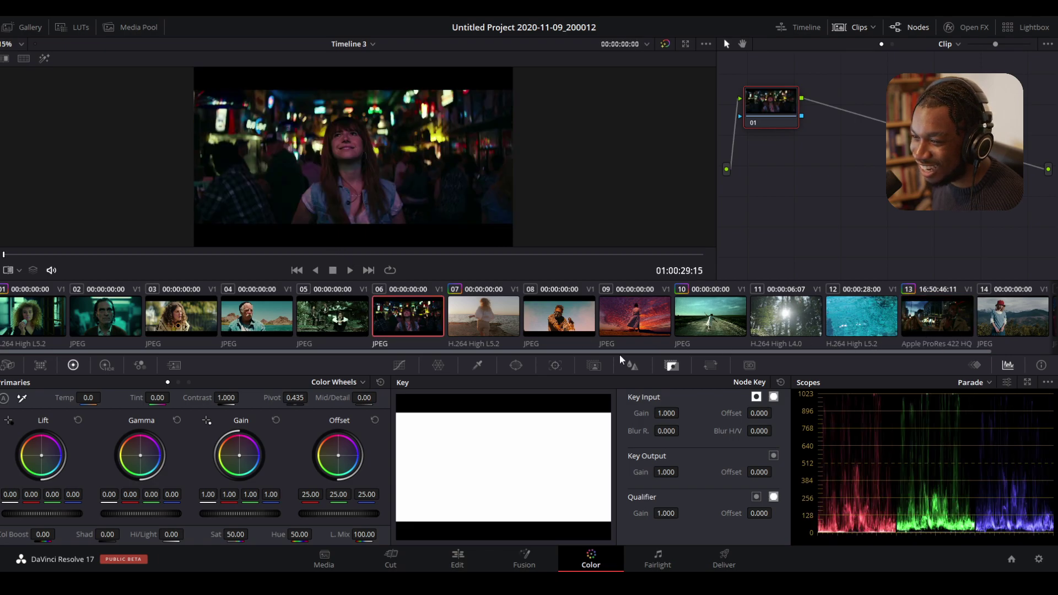
{"action": "left_click_drag", "start_coordinate": [566, 353], "coordinate": [800, 352]}
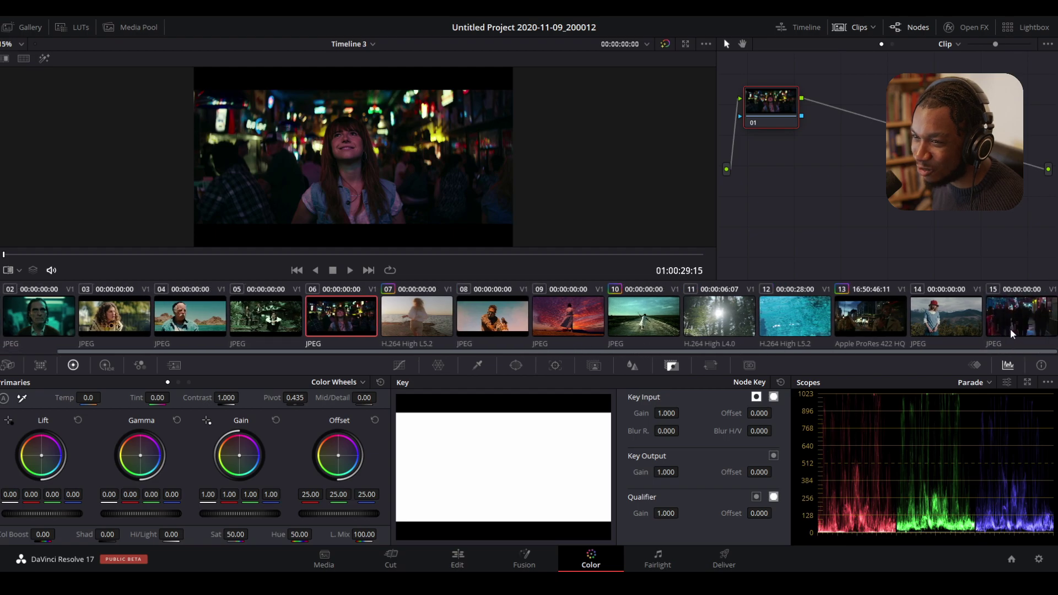
{"action": "left_click", "coordinate": [859, 326]}
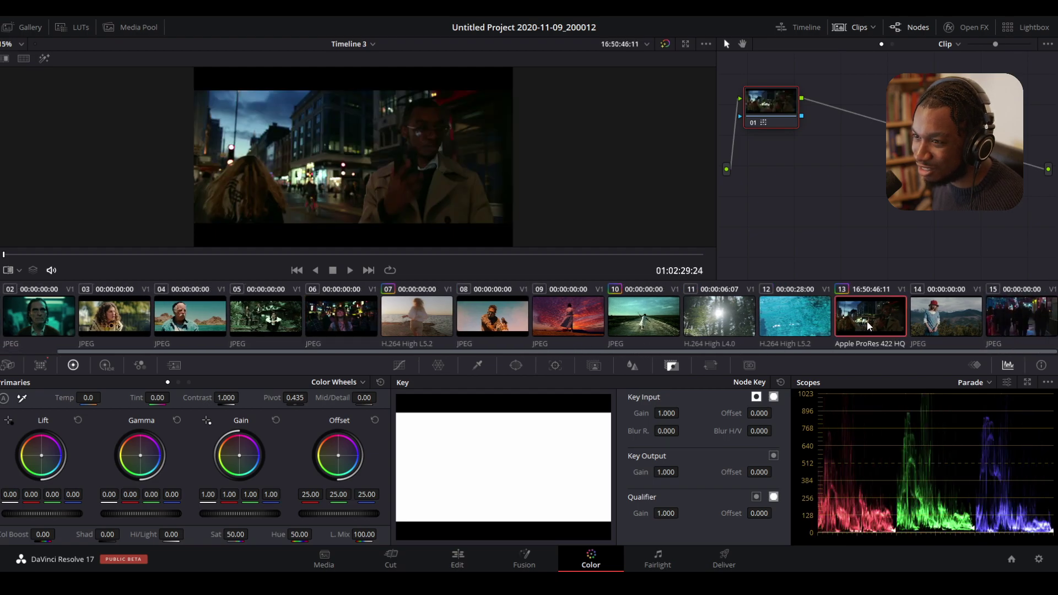
{"action": "left_click", "coordinate": [998, 327]}
{"action": "left_click", "coordinate": [879, 319]}
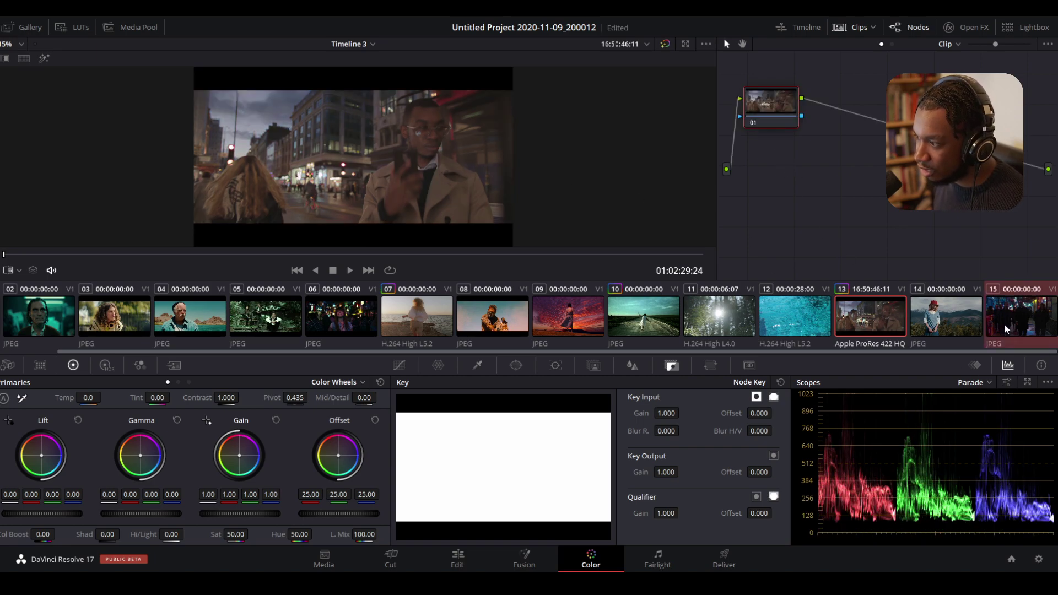
{"action": "right_click", "coordinate": [1004, 322]}
{"action": "left_click", "coordinate": [948, 262]}
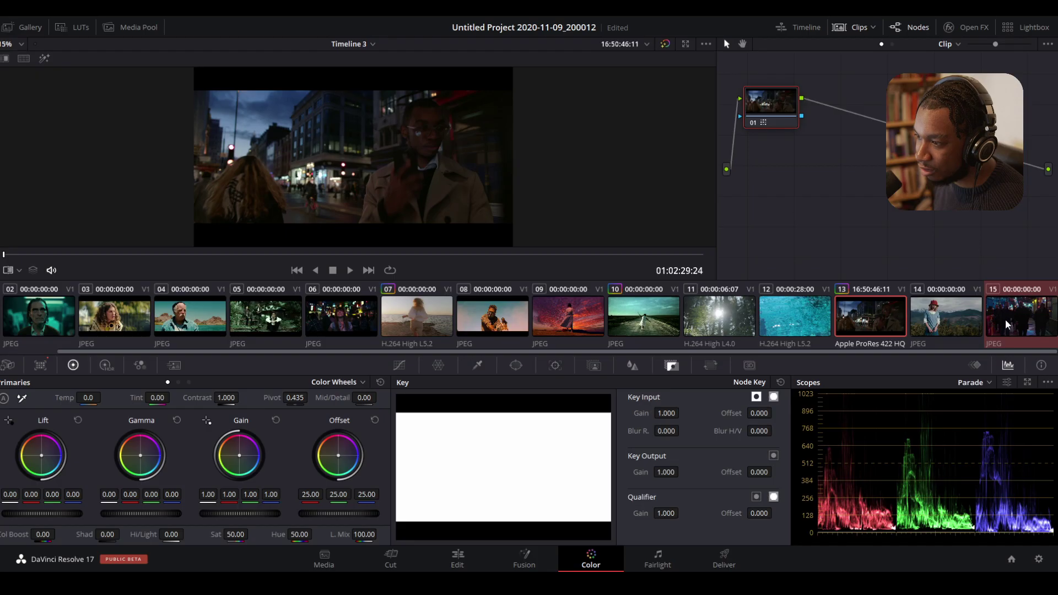
- Play seaside clip 07, shot-match it to clip 08, and step back to review
{"action": "left_click", "coordinate": [417, 316]}
{"action": "key", "text": "space"}
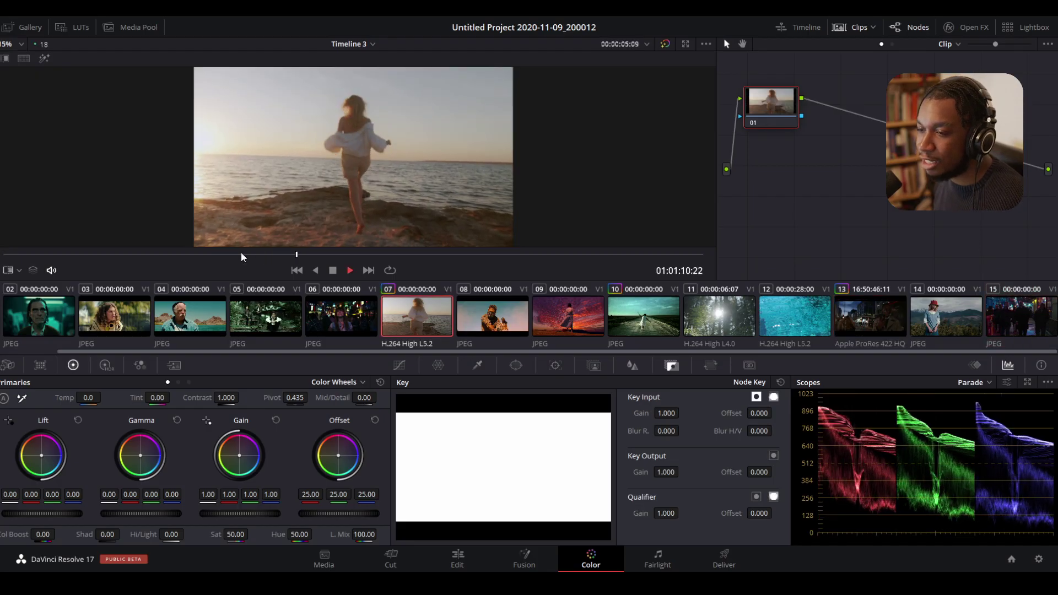
{"action": "key", "text": "space"}
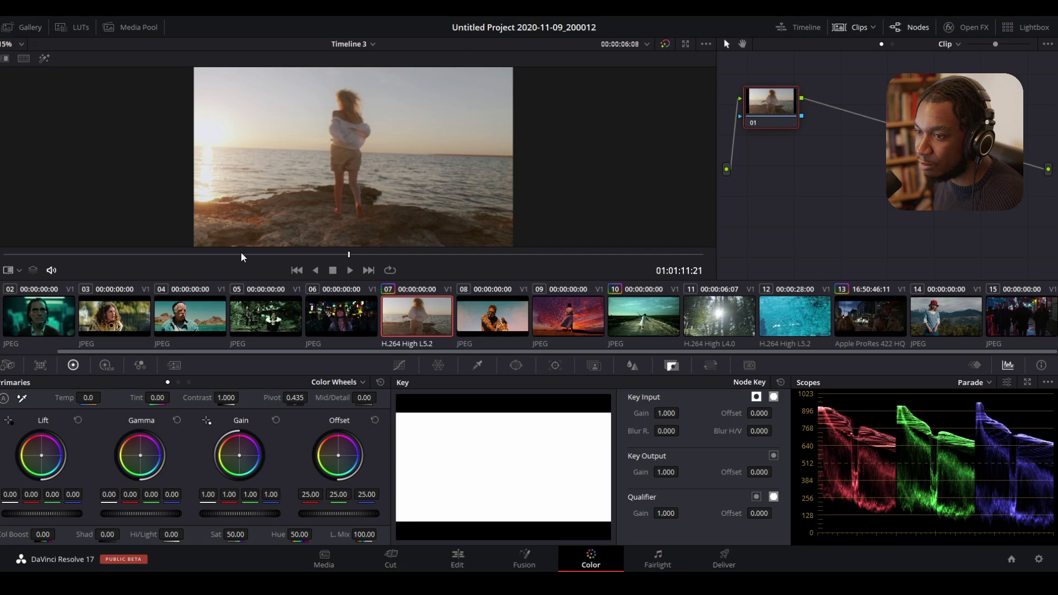
{"action": "right_click", "coordinate": [501, 324]}
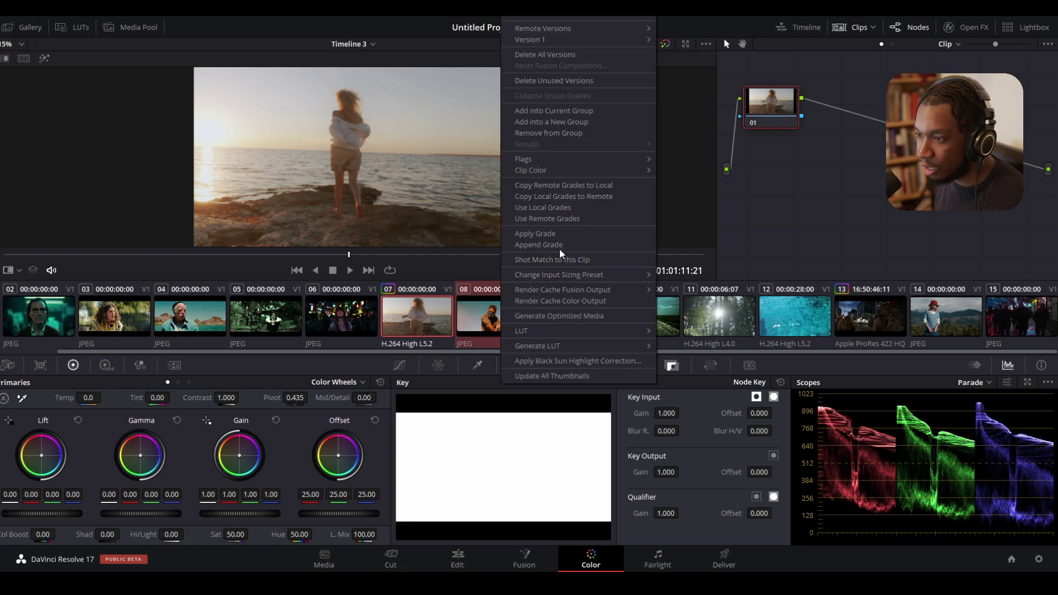
{"action": "left_click", "coordinate": [562, 263]}
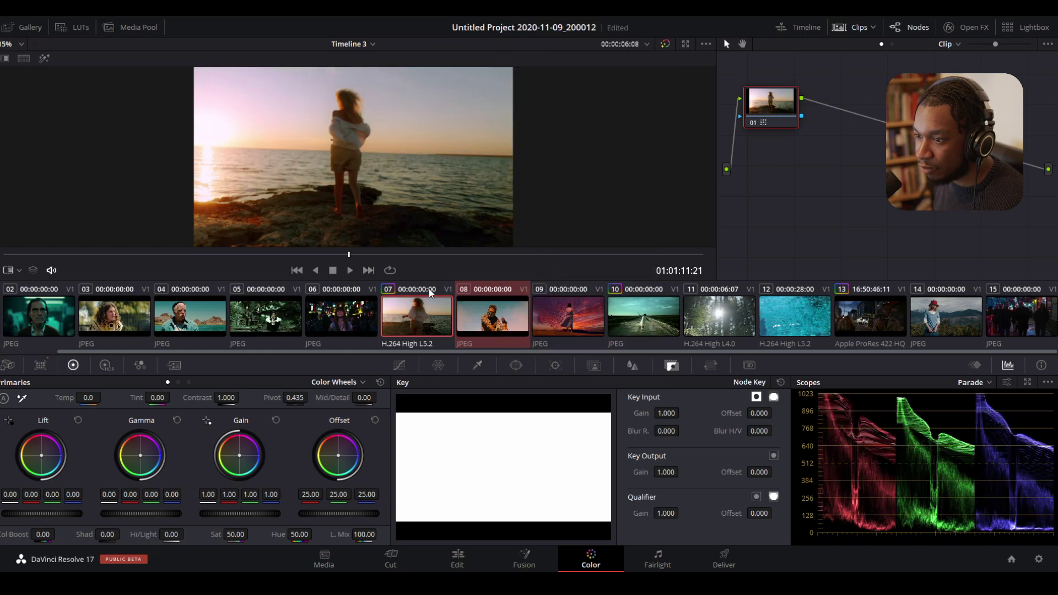
{"action": "left_click_drag", "start_coordinate": [366, 255], "coordinate": [296, 256]}
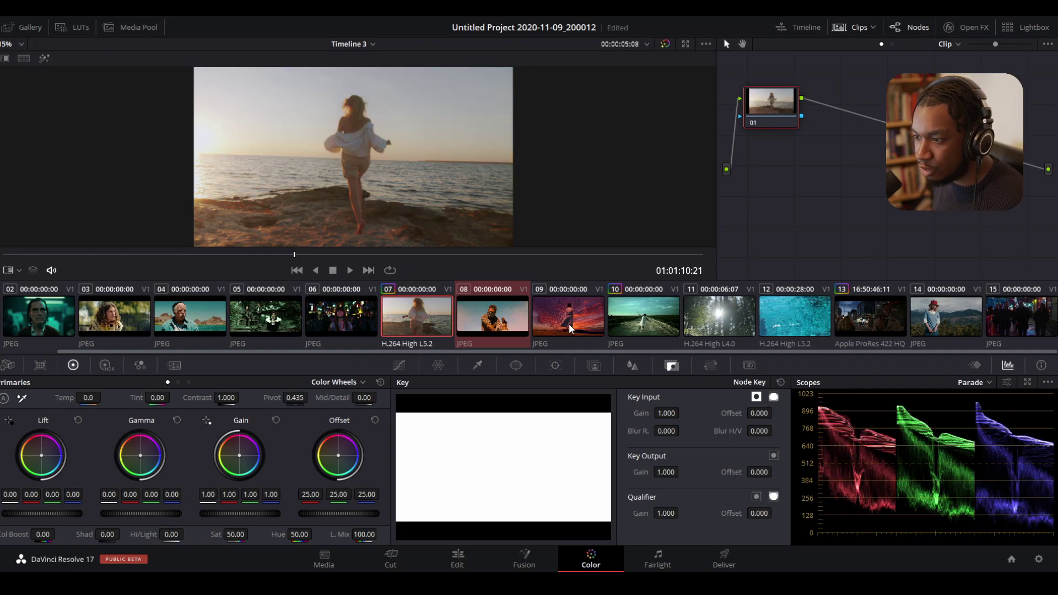
- Shot-match clip 07 to the red-sky clip 09 and play back the pink-magenta result
{"action": "left_click", "coordinate": [567, 321]}
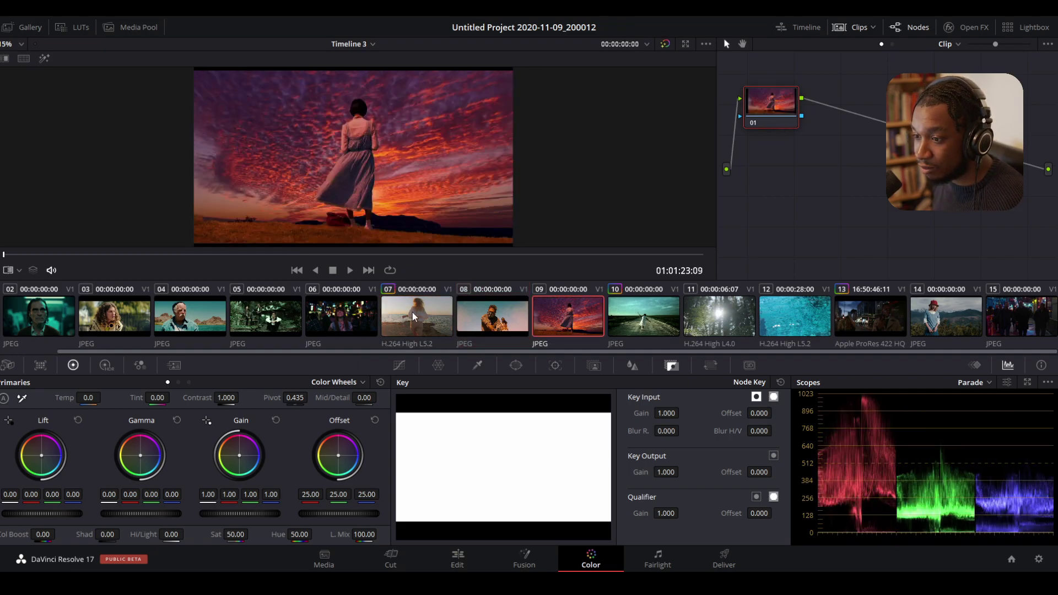
{"action": "left_click", "coordinate": [414, 316]}
{"action": "right_click", "coordinate": [559, 318]}
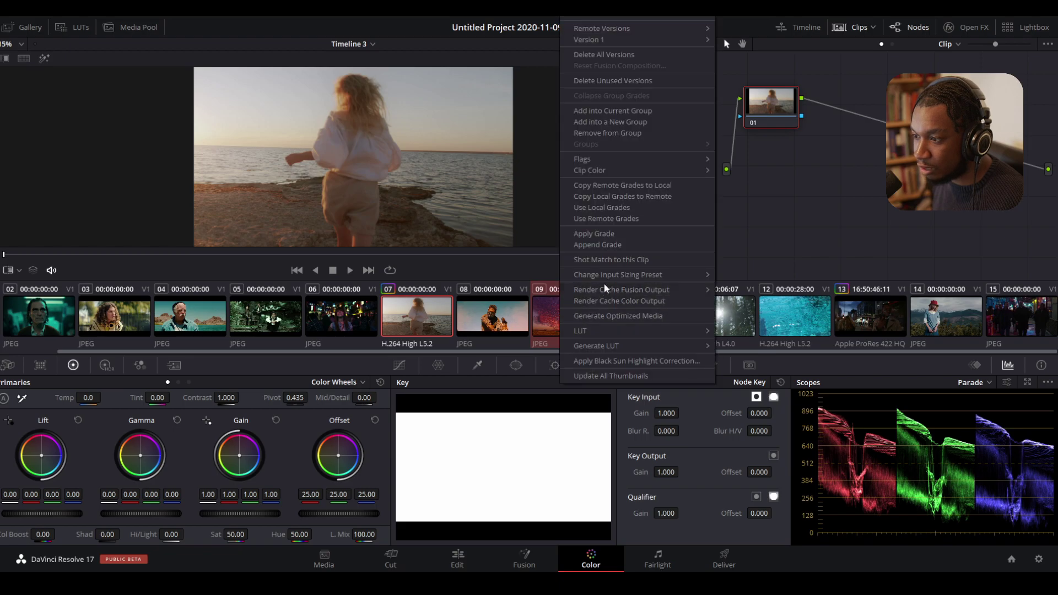
{"action": "left_click", "coordinate": [611, 259]}
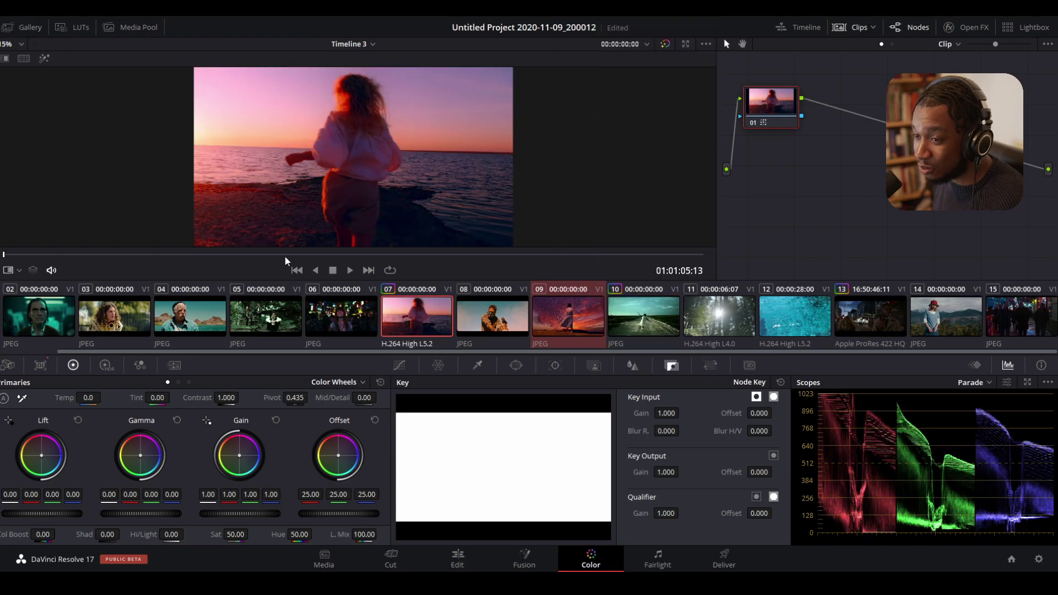
{"action": "key", "text": "space"}
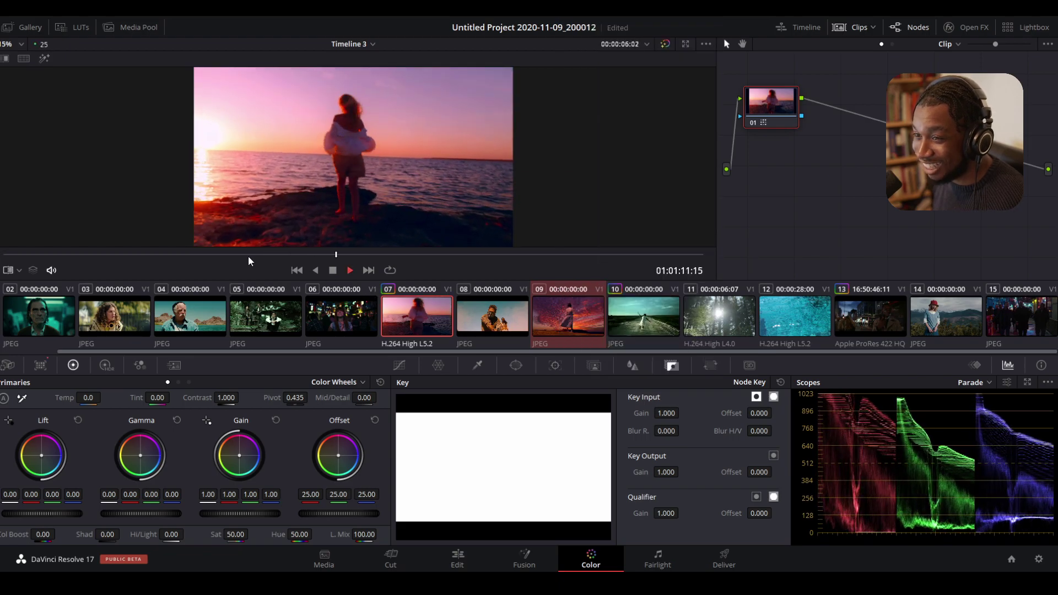
{"action": "left_click", "coordinate": [180, 254]}
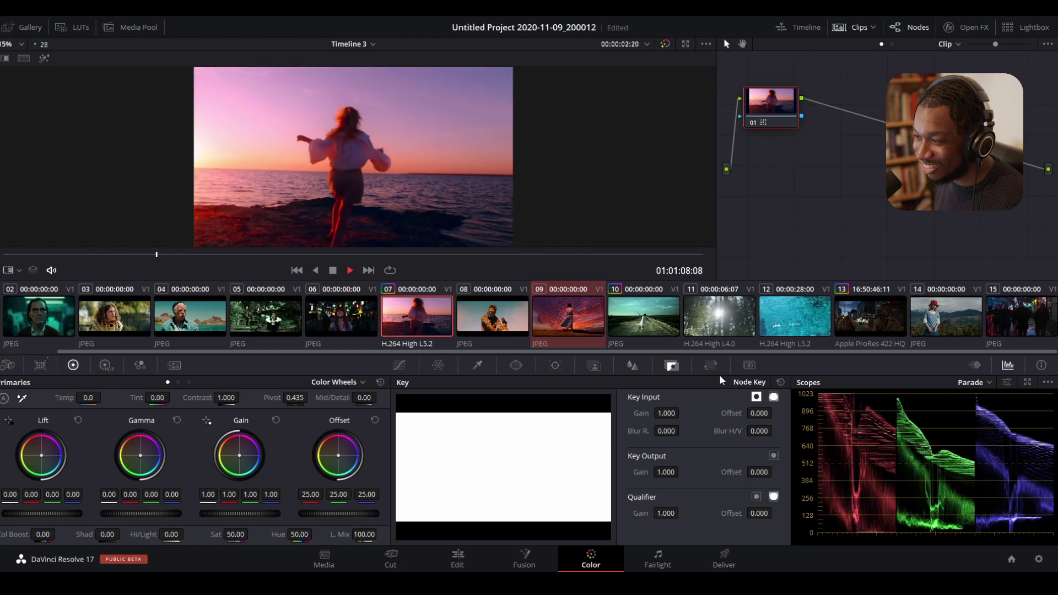
- Lower node 01's key gain, add a serial node with a slight Gamma shift, and review
{"action": "key", "text": "space"}
{"action": "left_click_drag", "start_coordinate": [666, 472], "coordinate": [639, 472]}
{"action": "key", "text": "alt+s"}
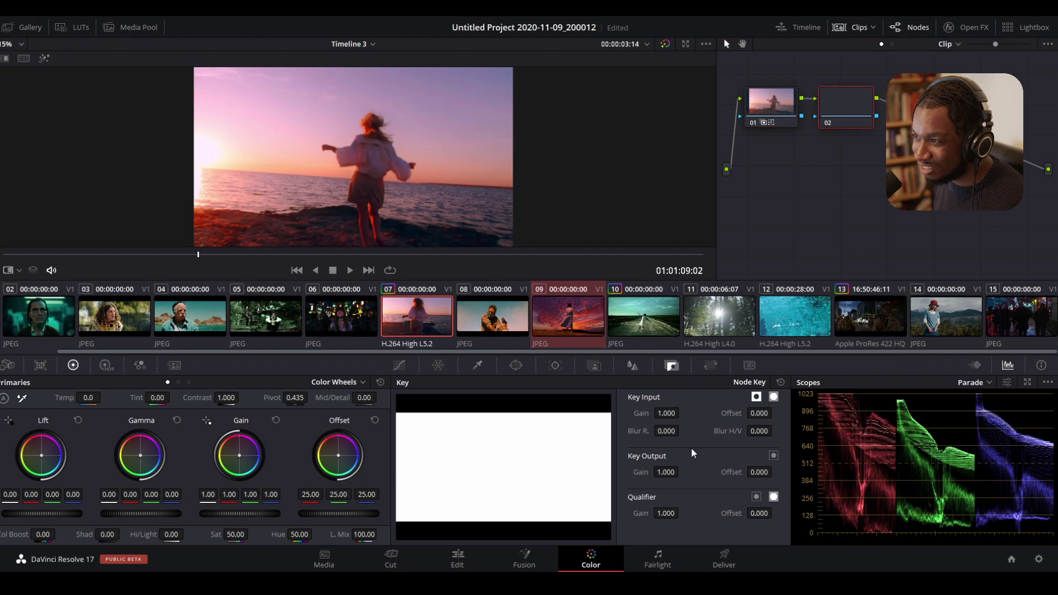
{"action": "left_click_drag", "start_coordinate": [142, 462], "coordinate": [146, 466]}
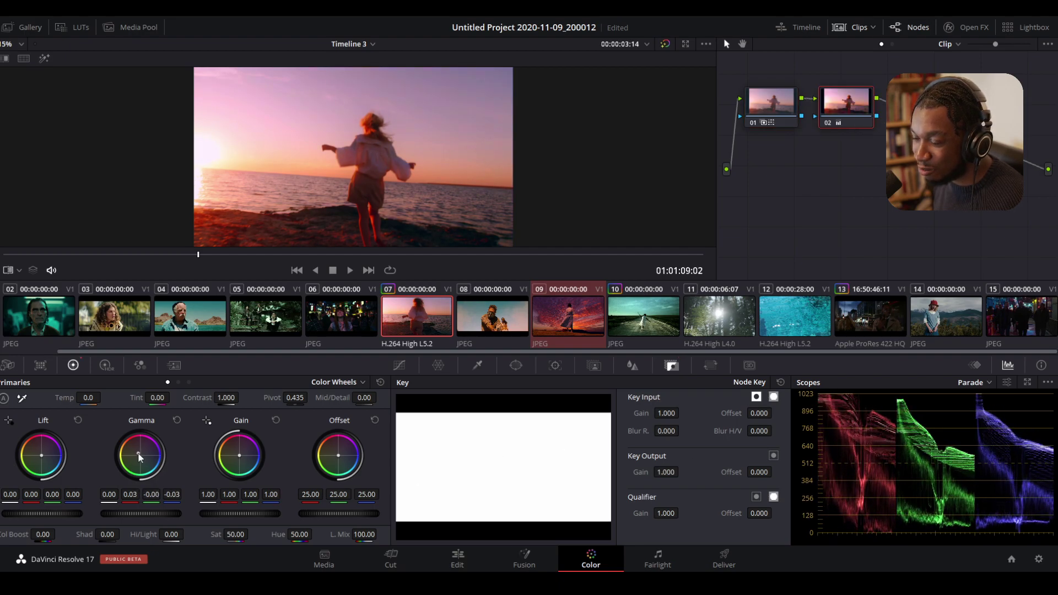
{"action": "key", "text": "space"}
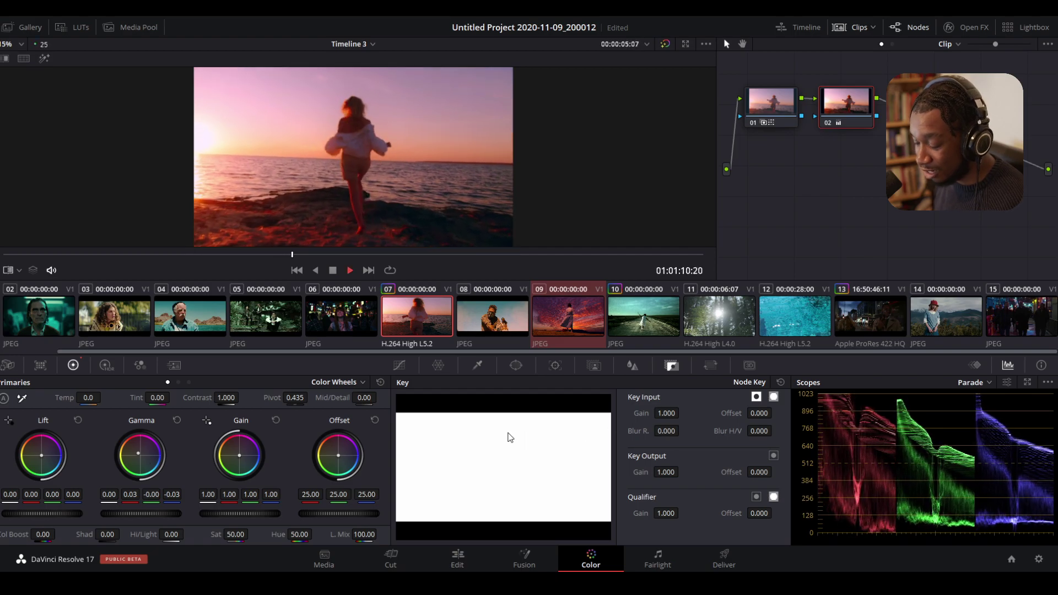
{"action": "key", "text": "space"}
- Toggle between clip 09 and clip 07 to compare, then delete the added node and pink grade
{"action": "left_click", "coordinate": [575, 327]}
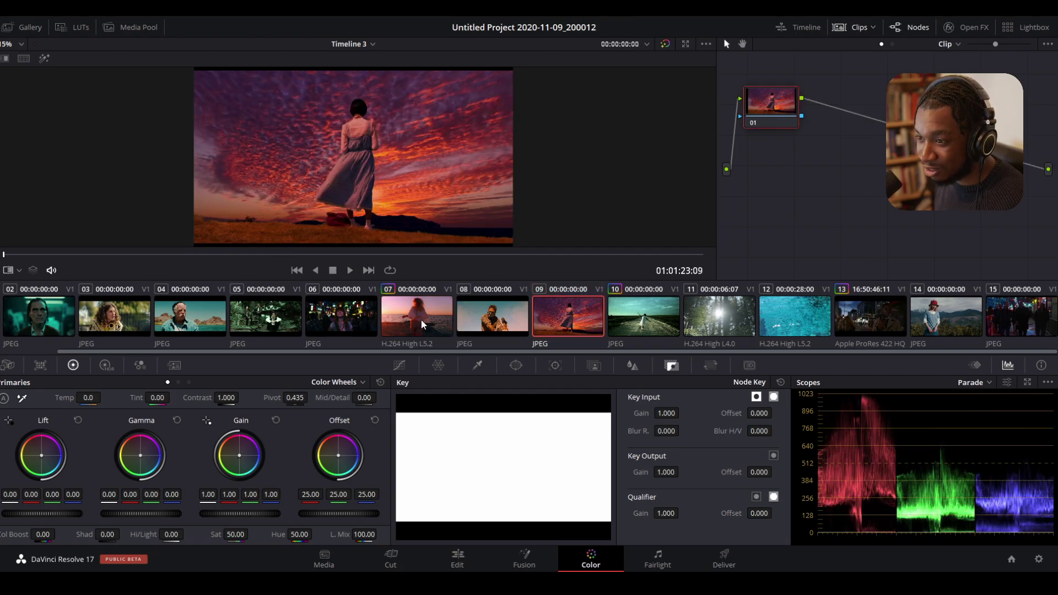
{"action": "left_click", "coordinate": [418, 319]}
{"action": "left_click", "coordinate": [551, 314]}
{"action": "left_click", "coordinate": [412, 316]}
{"action": "left_click", "coordinate": [556, 320]}
{"action": "left_click", "coordinate": [433, 321]}
{"action": "left_click", "coordinate": [558, 326]}
{"action": "left_click", "coordinate": [407, 323]}
{"action": "left_click", "coordinate": [574, 325]}
{"action": "left_click", "coordinate": [390, 326]}
{"action": "left_click", "coordinate": [565, 325]}
{"action": "left_click", "coordinate": [412, 329]}
{"action": "left_click", "coordinate": [551, 318]}
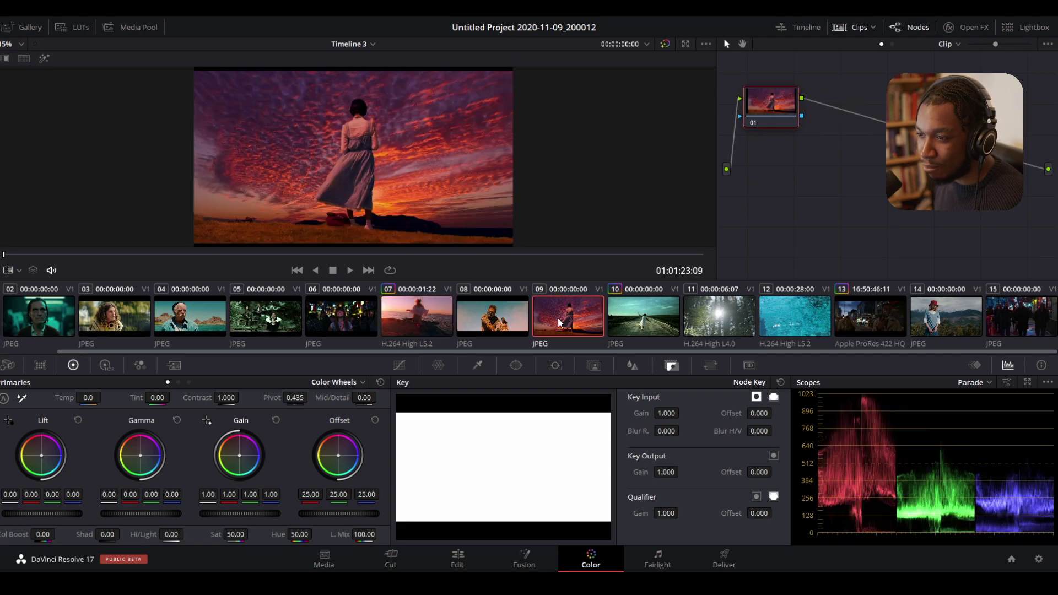
{"action": "left_click", "coordinate": [413, 320]}
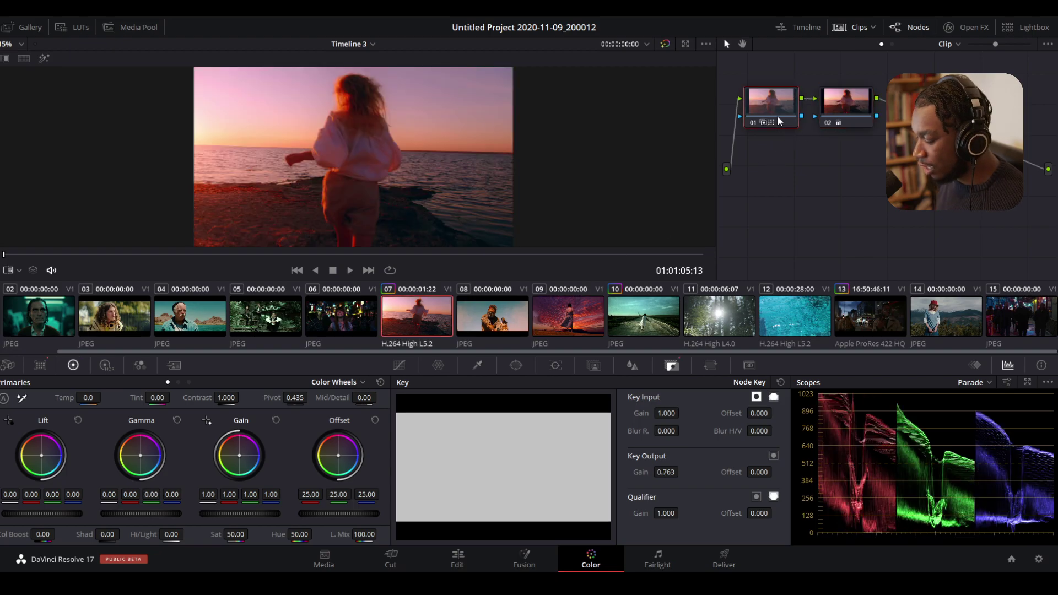
{"action": "key", "text": "Delete"}
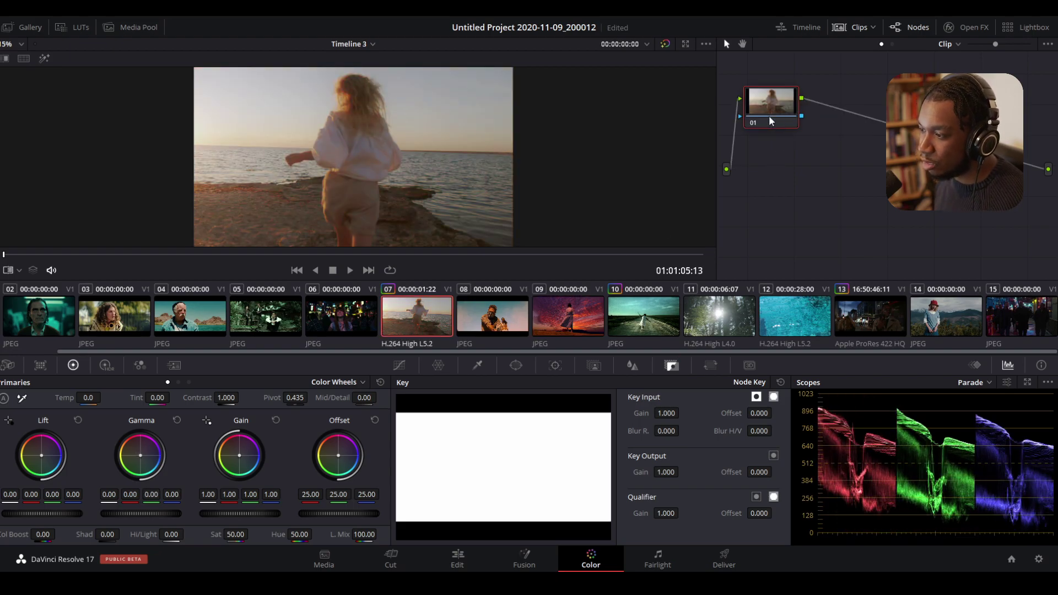
{"action": "right_click", "coordinate": [652, 326]}
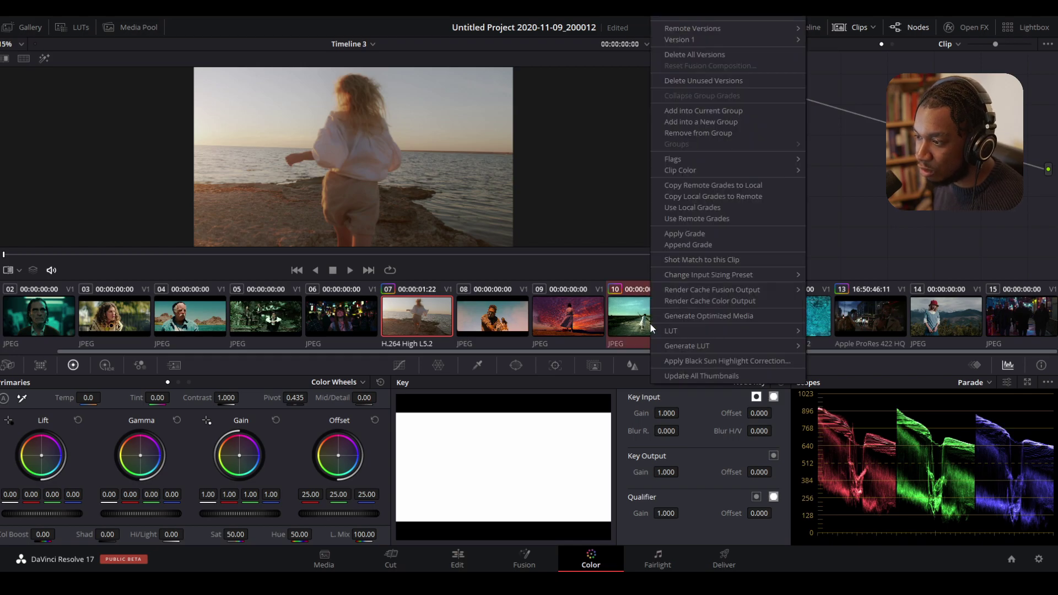
{"action": "left_click", "coordinate": [709, 262]}
{"action": "left_click_drag", "start_coordinate": [343, 257], "coordinate": [274, 276]}
{"action": "key", "text": "ctrl+z"}
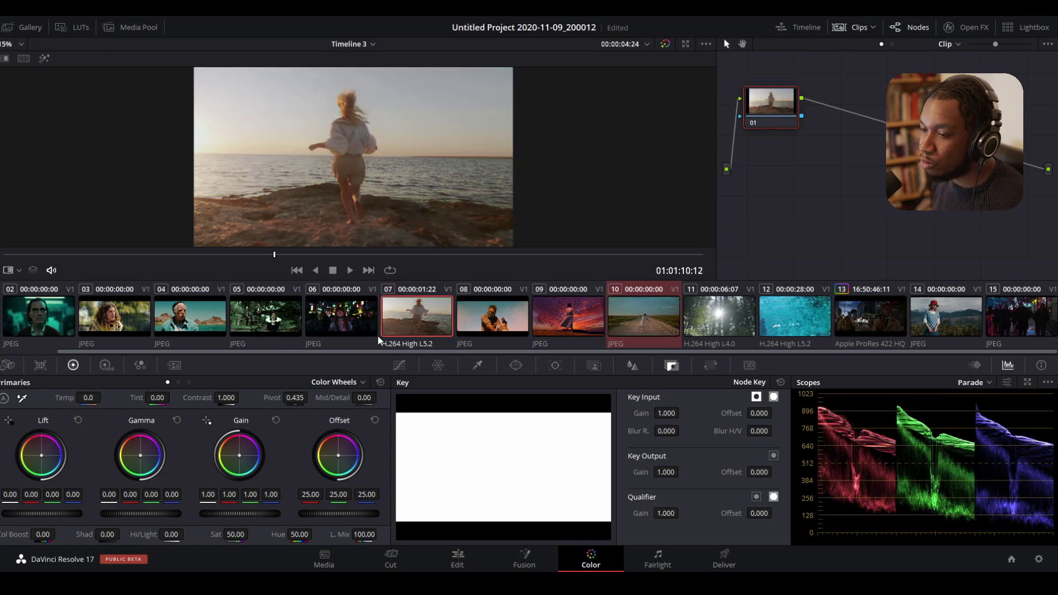
- Add forest clip 11 and country-road clip 10 to the selection, then bring up clip 10's options
{"action": "scroll", "coordinate": [405, 313], "scroll_direction": "up", "scroll_amount": 1}
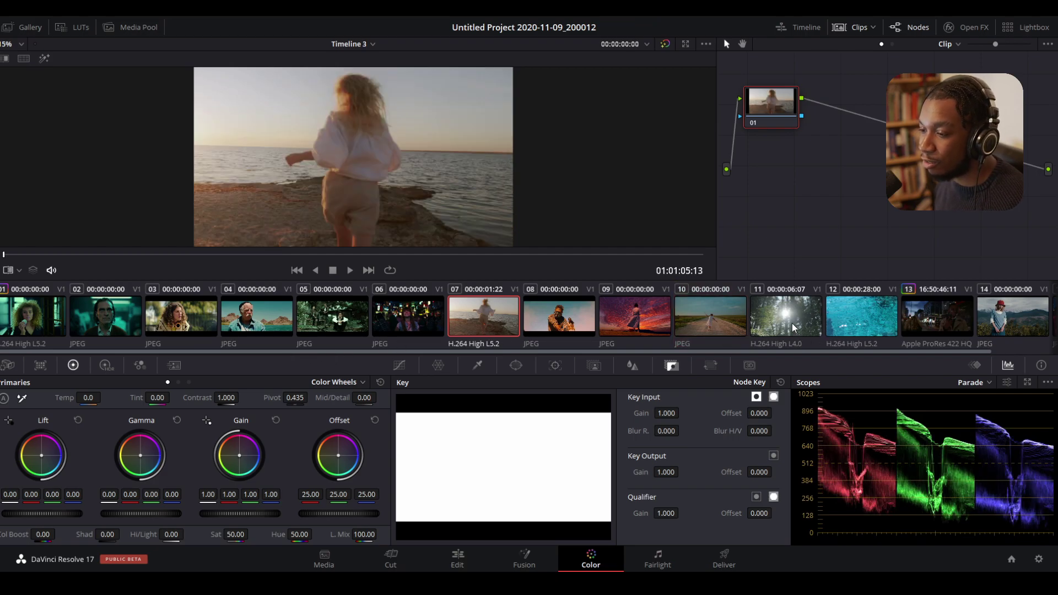
{"action": "left_click", "coordinate": [792, 323], "text": "ctrl"}
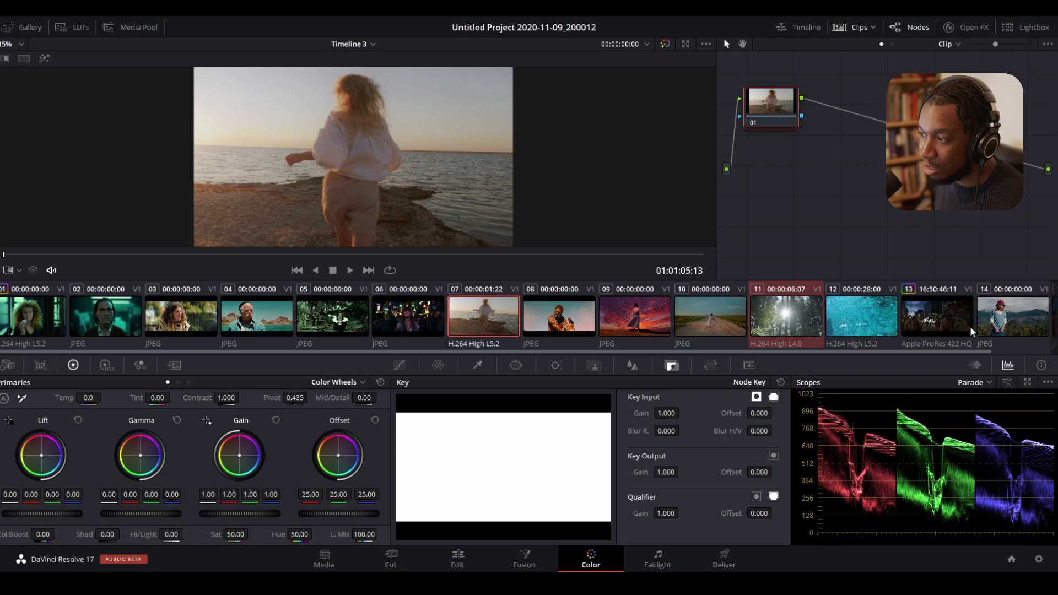
{"action": "left_click", "coordinate": [63, 329], "text": "ctrl"}
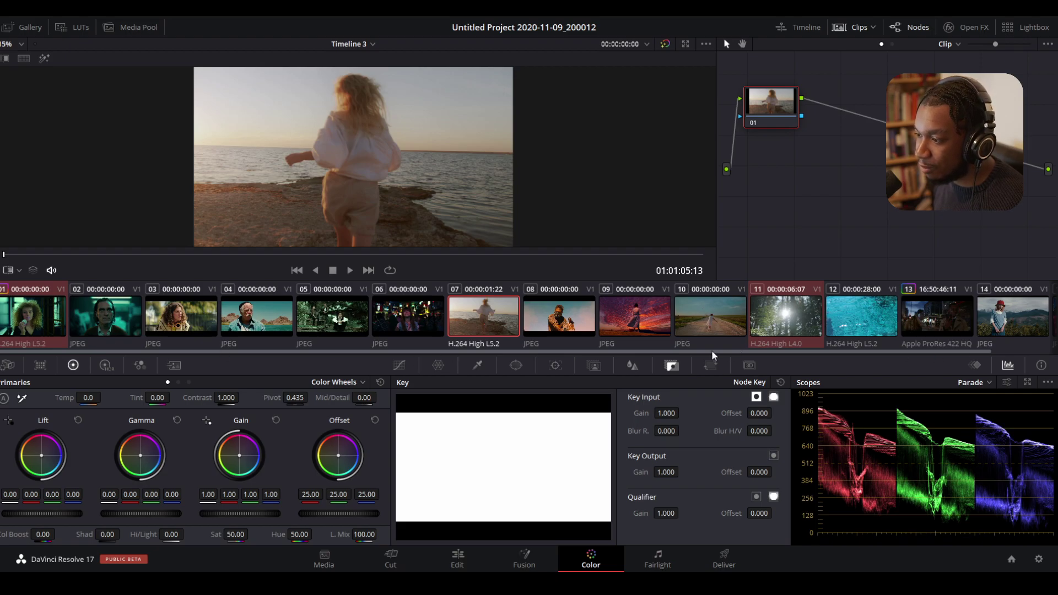
{"action": "left_click", "coordinate": [710, 320], "text": "ctrl"}
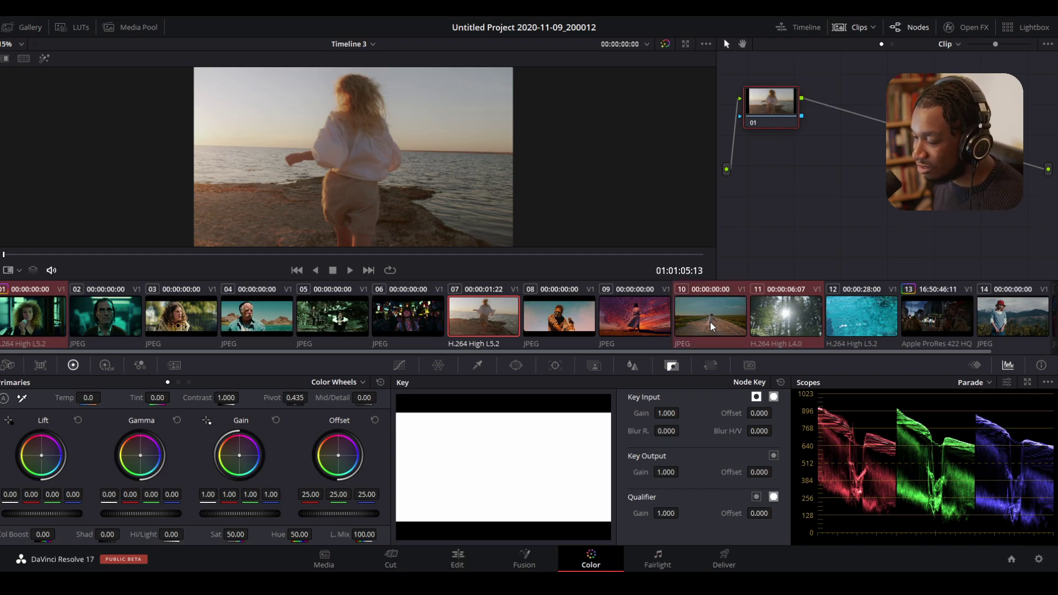
{"action": "right_click", "coordinate": [710, 321]}
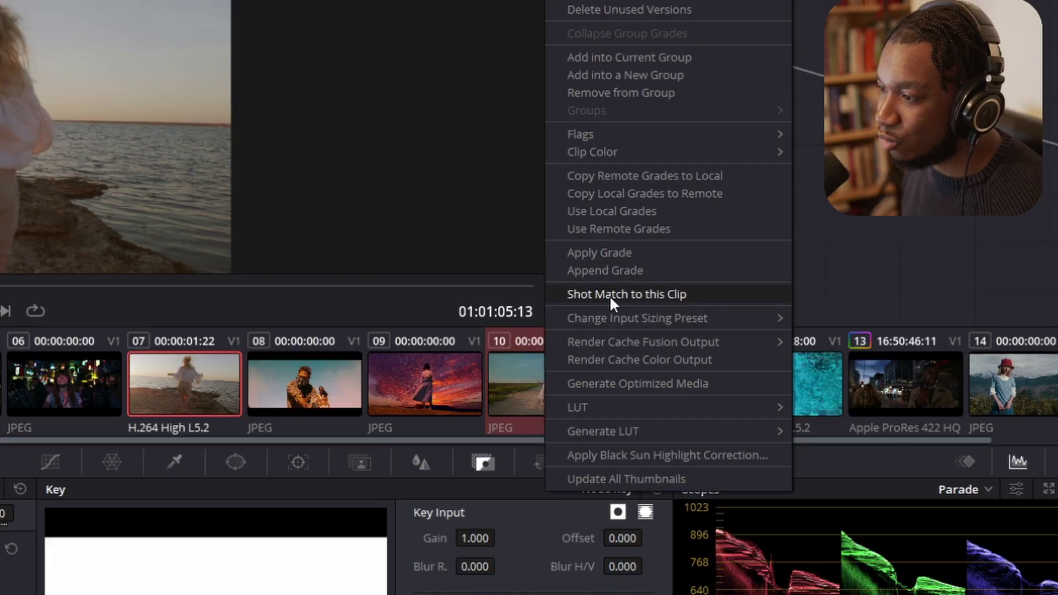
{"action": "left_click", "coordinate": [609, 294]}
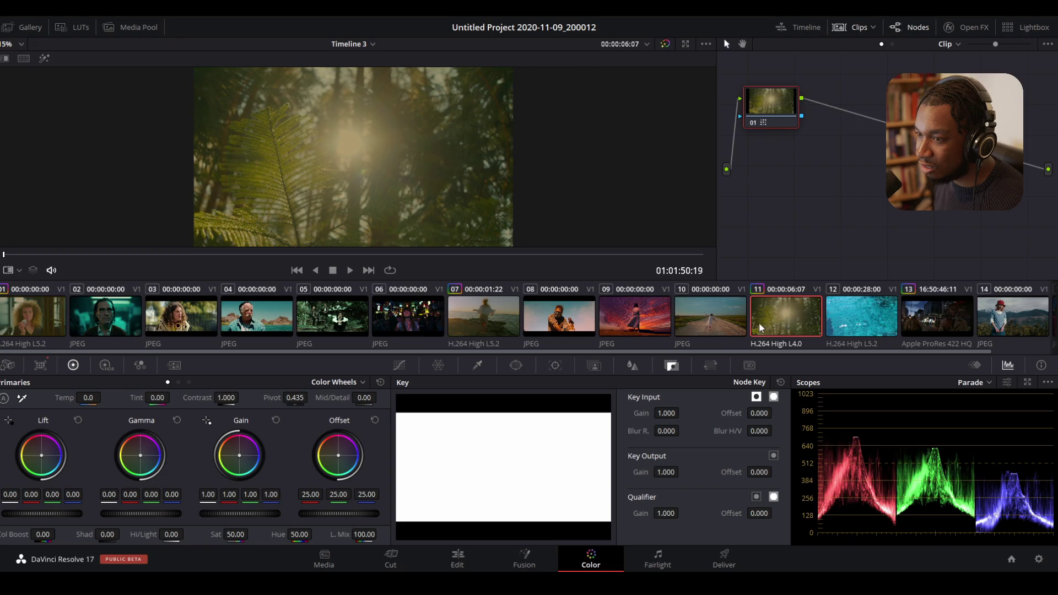
{"action": "left_click", "coordinate": [793, 327]}
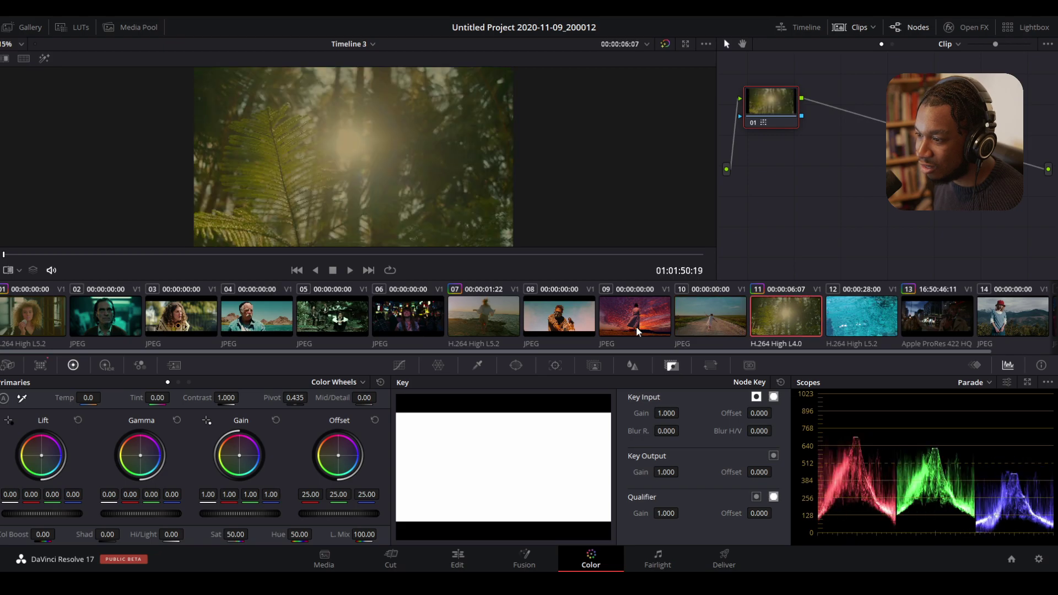
{"action": "left_click", "coordinate": [480, 326]}
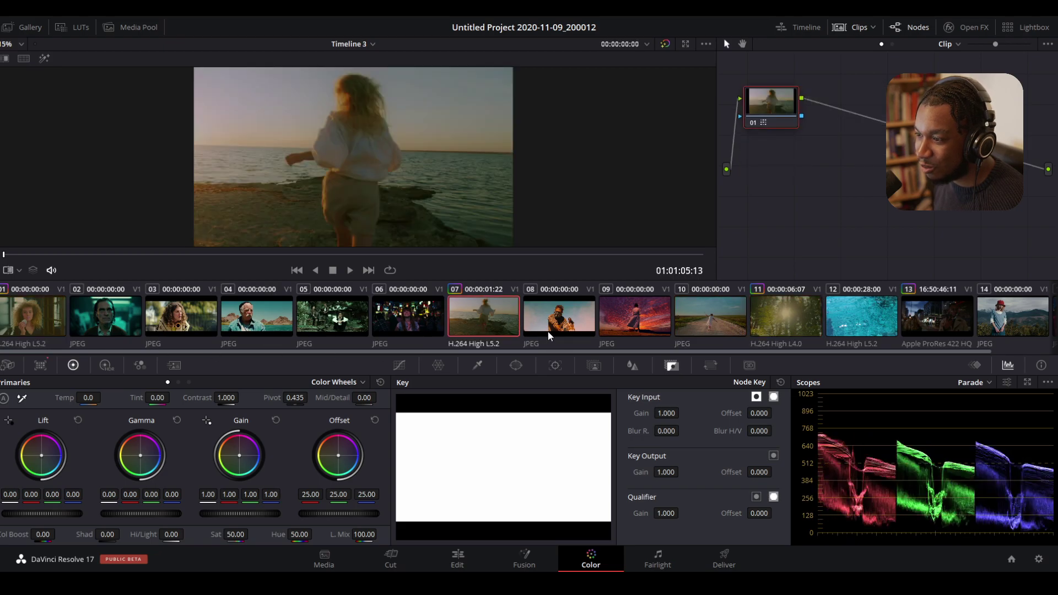